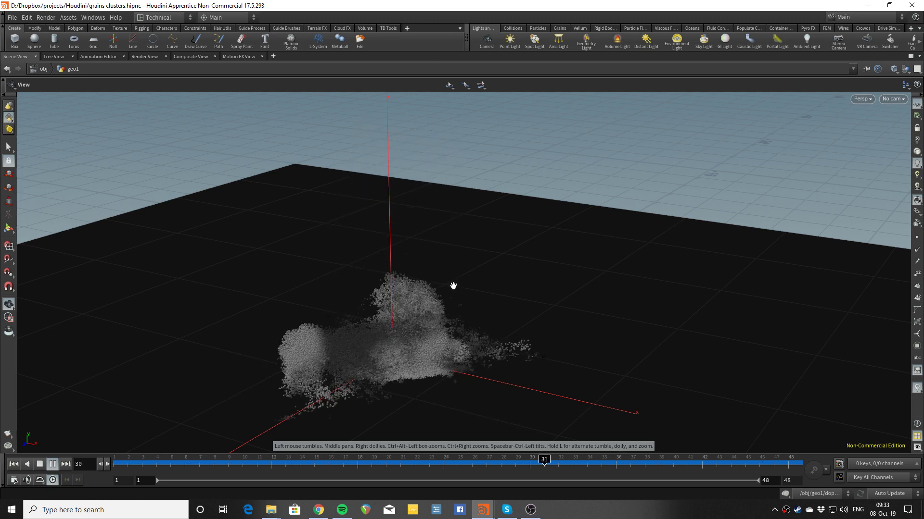
Stop the playback, return to frame 1, and restore the multi-pane layout with the whole geo1 network framed.
mouse_move(421, 331)
left_mouse_down()
mouse_move(497, 325)
mouse_move(404, 337)
left_mouse_up()
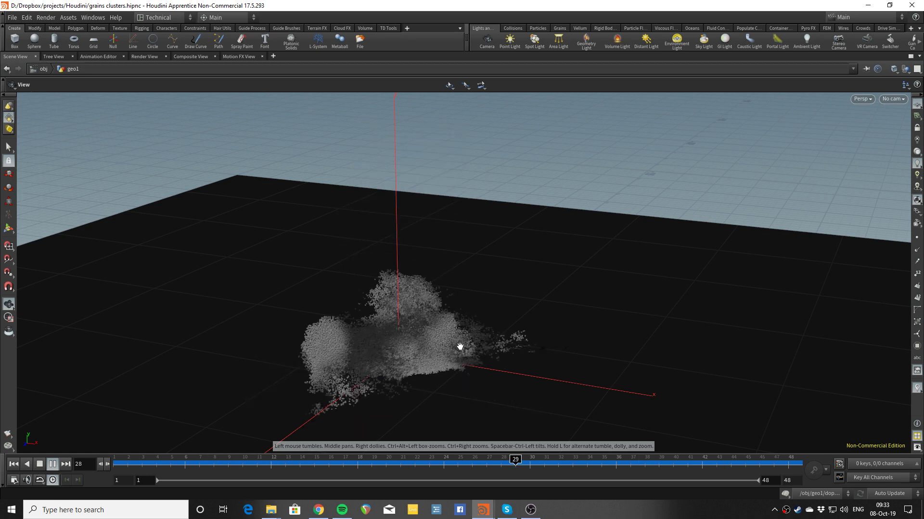
key("ctrl+Up")
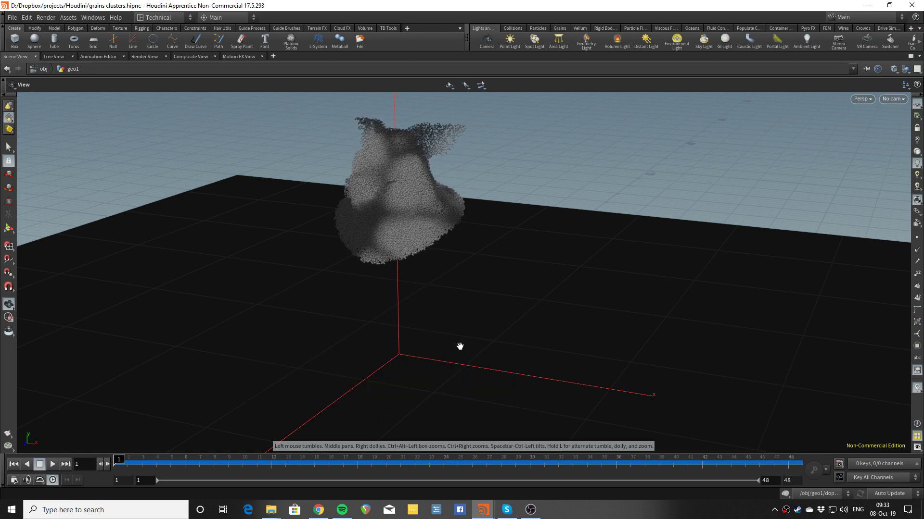
key("ctrl+b")
key("h")
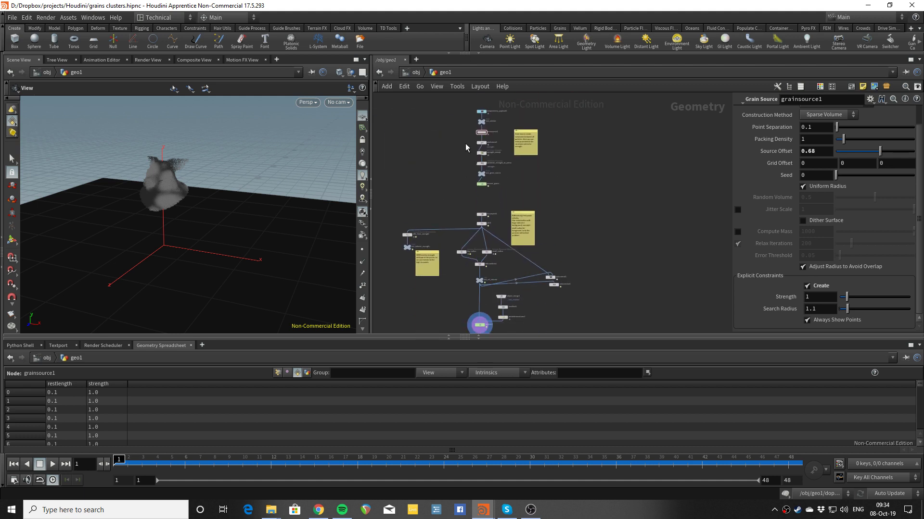
Display dopnet_grains in the viewport and examine its constrained particles alongside the grain source node chain.
scroll(466, 144, "up", 5)
mouse_move(499, 215)
mouse_move(176, 204)
left_mouse_down()
mouse_move(208, 195)
mouse_move(186, 194)
mouse_move(206, 242)
mouse_move(179, 243)
mouse_move(211, 191)
mouse_move(176, 196)
left_mouse_up()
scroll(196, 192, "up", 3)
scroll(188, 188, "up", 3)
scroll(202, 207, "down", 2)
scroll(207, 182, "up", 1)
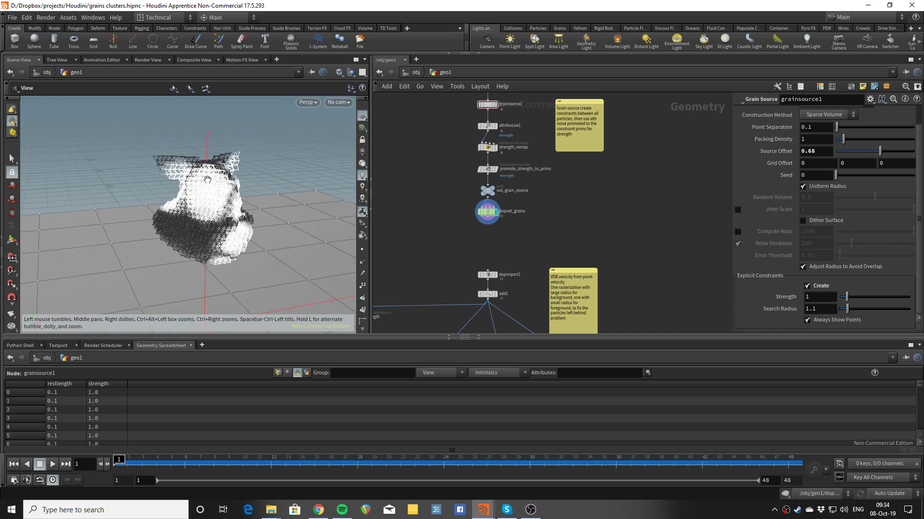
middle_click_drag(433, 134, 422, 173)
scroll(444, 135, "up", 1)
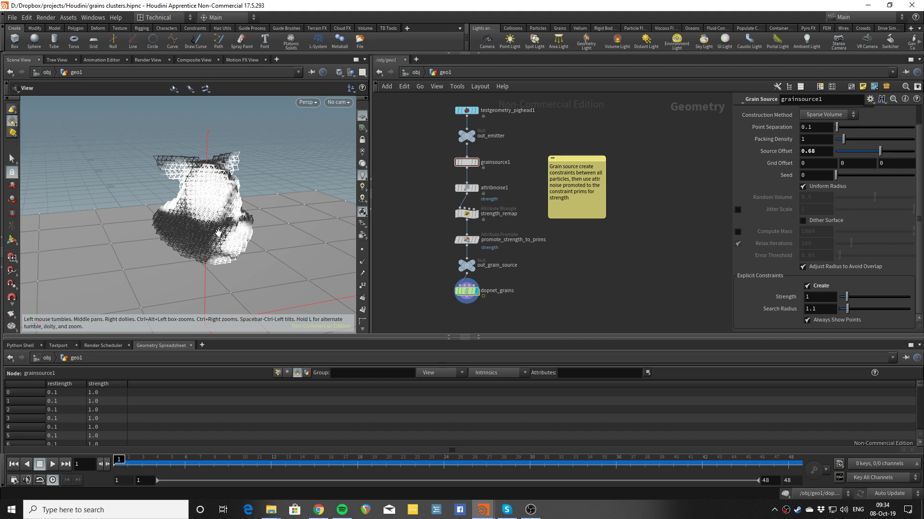
Play the low-resolution grain simulation from dopnet_grains and stop it at frame 26.
scroll(427, 258, "down", 2)
middle_click_drag(427, 258, 450, 218)
middle_click_drag(228, 251, 236, 198)
key("Up")
key("Up")
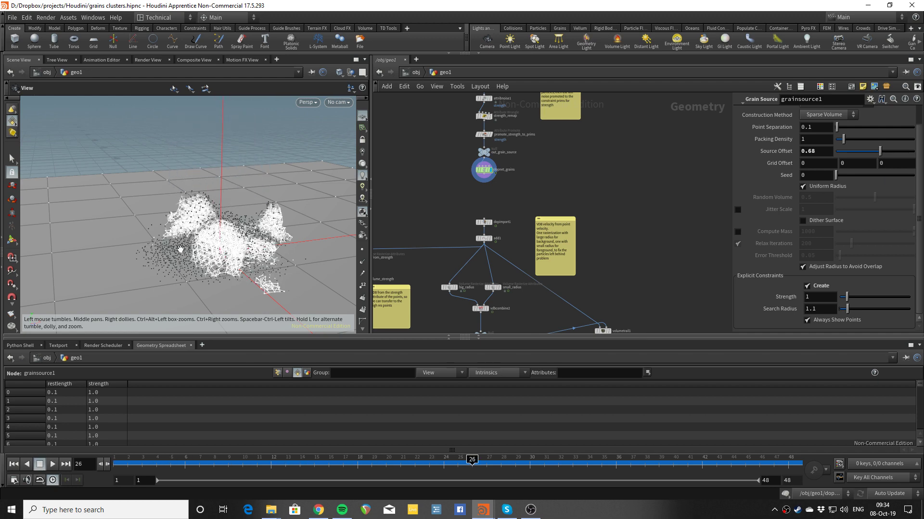
Display the final simulation node at the end of the volume network, play it, and stop at frame 21.
middle_click_drag(450, 226, 470, 152)
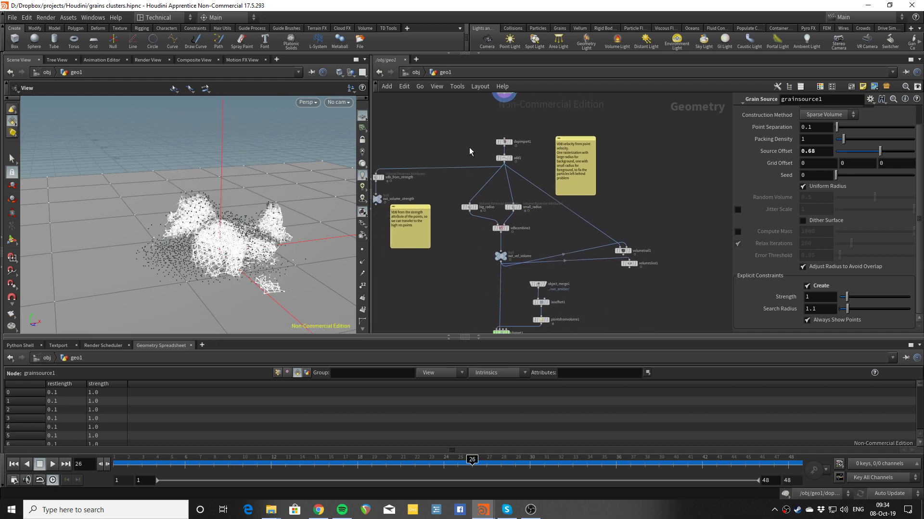
middle_click_drag(456, 235, 455, 213)
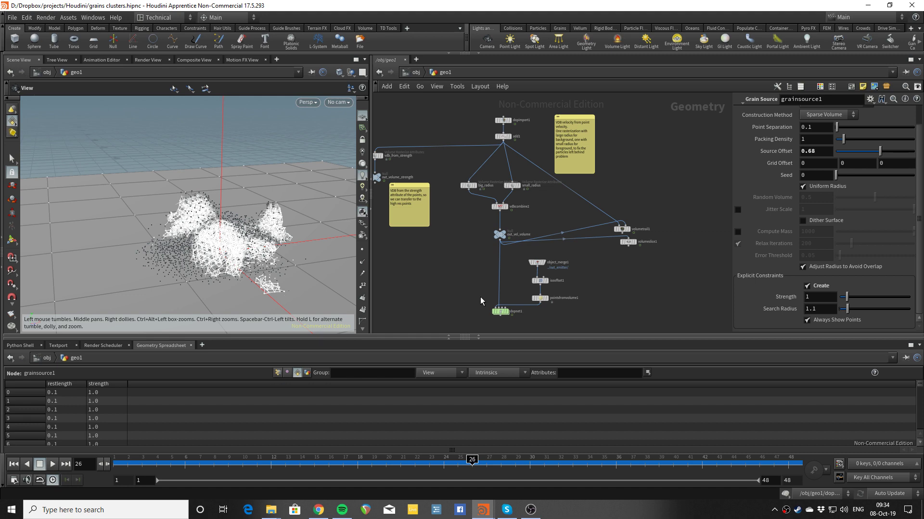
left_click(508, 310)
key("Up")
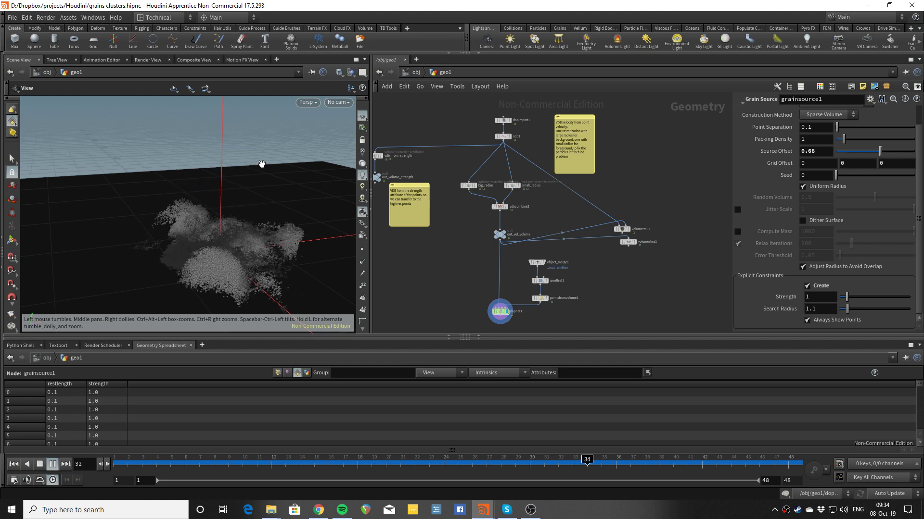
key("Up")
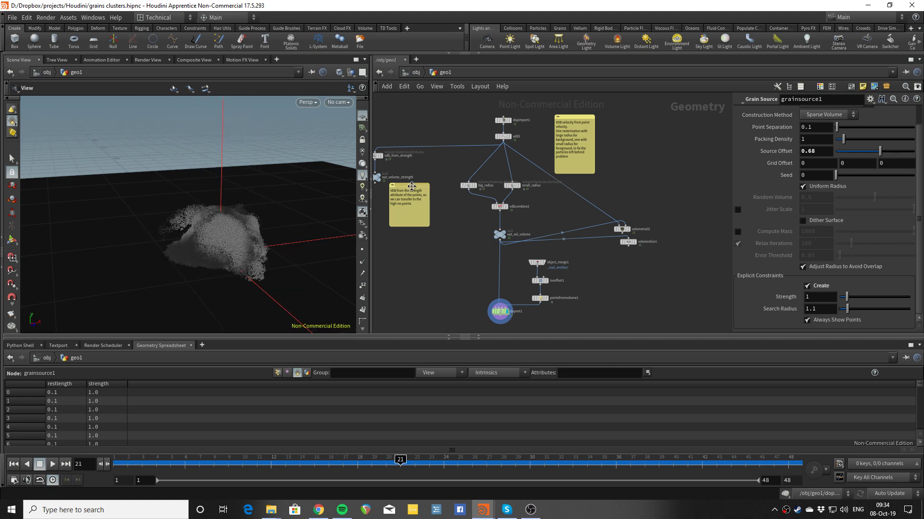
Display grainsource1 in the viewport and get a close view of the constraint lines between its particles.
key("f")
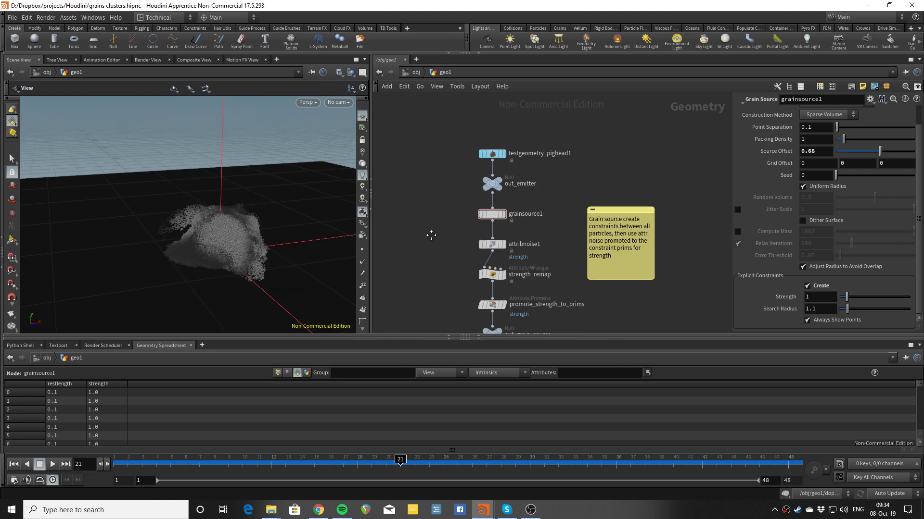
left_click(527, 208)
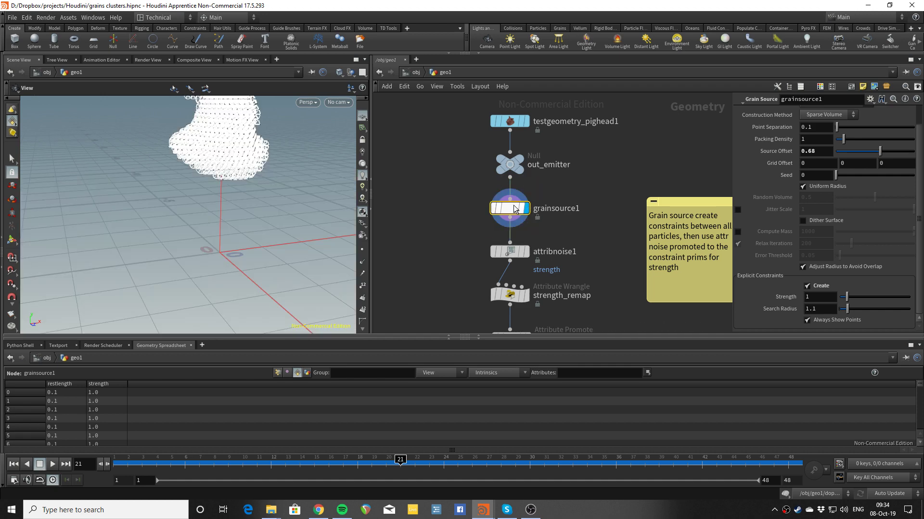
left_click_drag(279, 165, 260, 154)
right_click_drag(254, 132, 202, 142)
left_click_drag(202, 142, 184, 148)
scroll(184, 146, "up", 5)
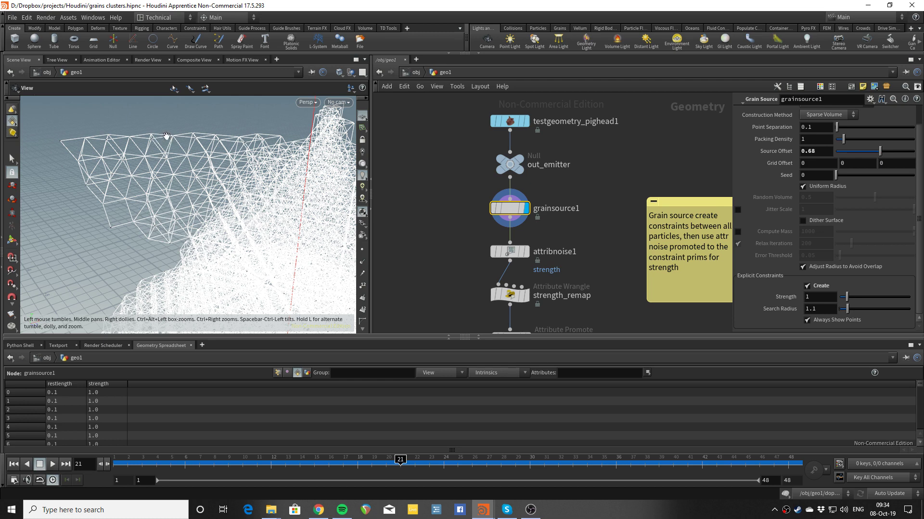
Show the point attributes of grainsource1 in the geometry spreadsheet and review its constraint mesh and source parameters.
left_click(279, 373)
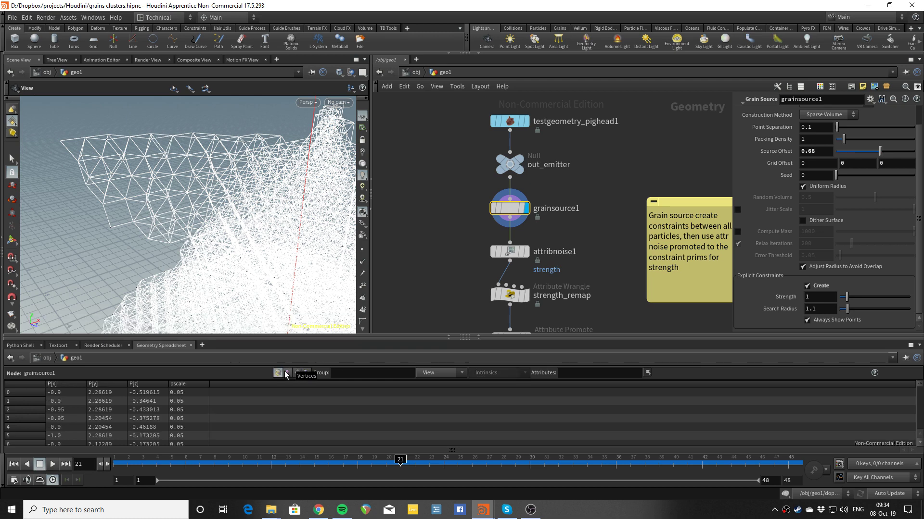
left_click_drag(260, 241, 222, 218)
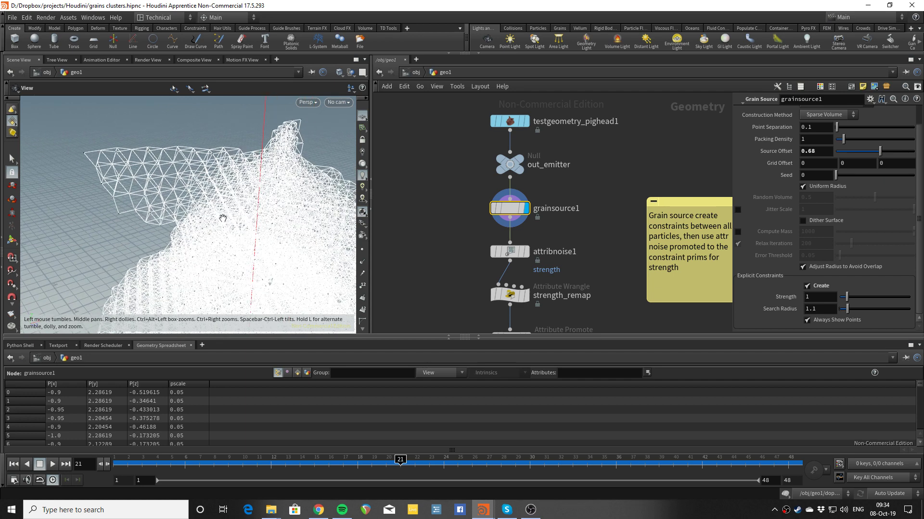
left_click_drag(93, 140, 84, 162)
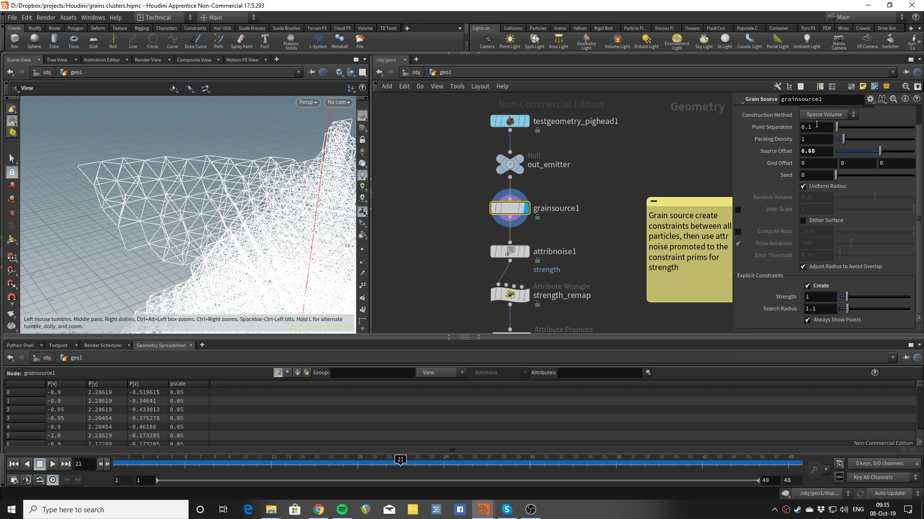
scroll(797, 132, "up", 2)
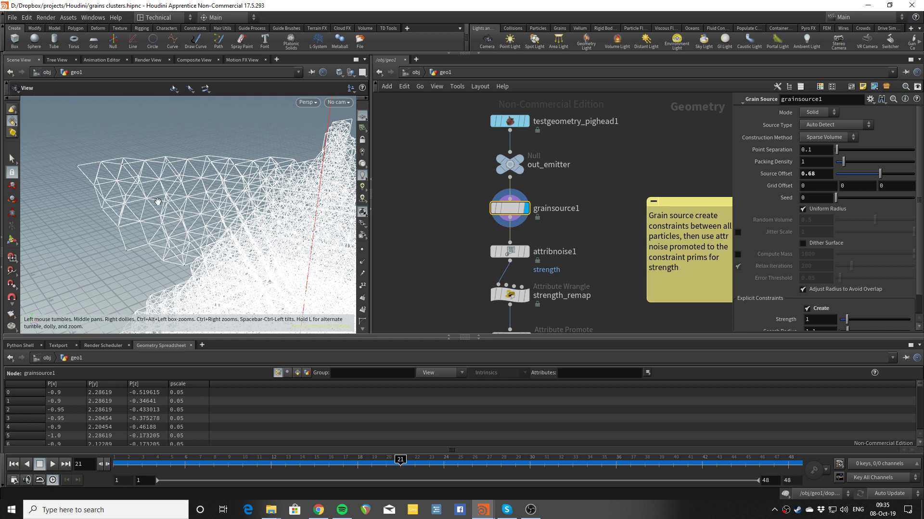
Review the explicit constraint parameters of grainsource1 and list its primitive attributes in the geometry spreadsheet.
left_click(509, 253)
left_click_drag(289, 218, 284, 217)
left_click(504, 215)
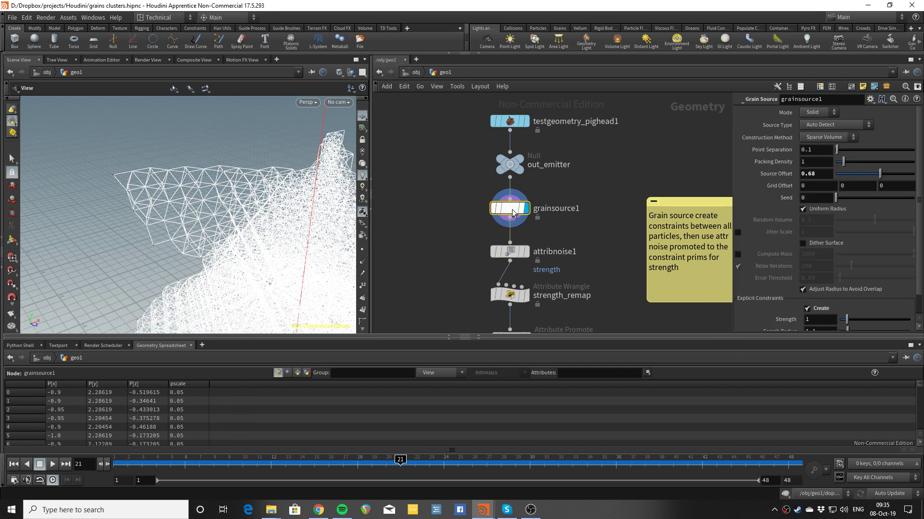
scroll(765, 277, "down", 2)
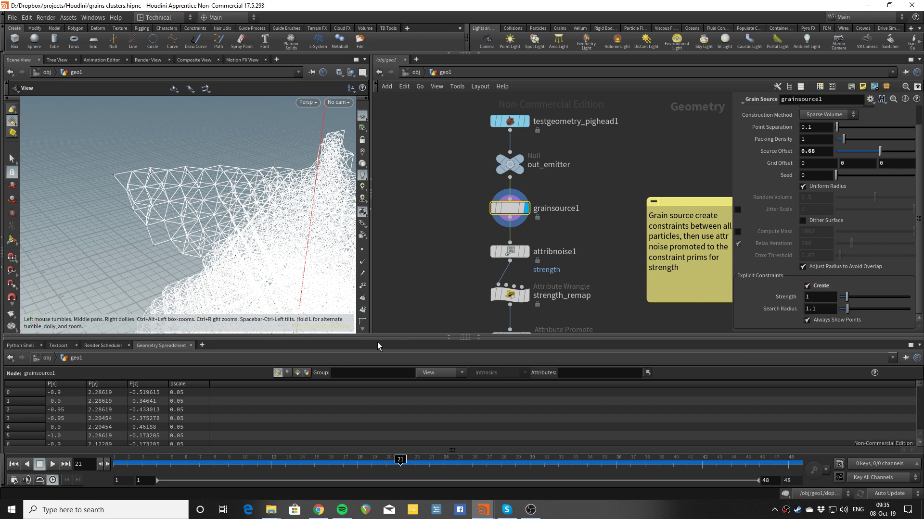
left_click(297, 372)
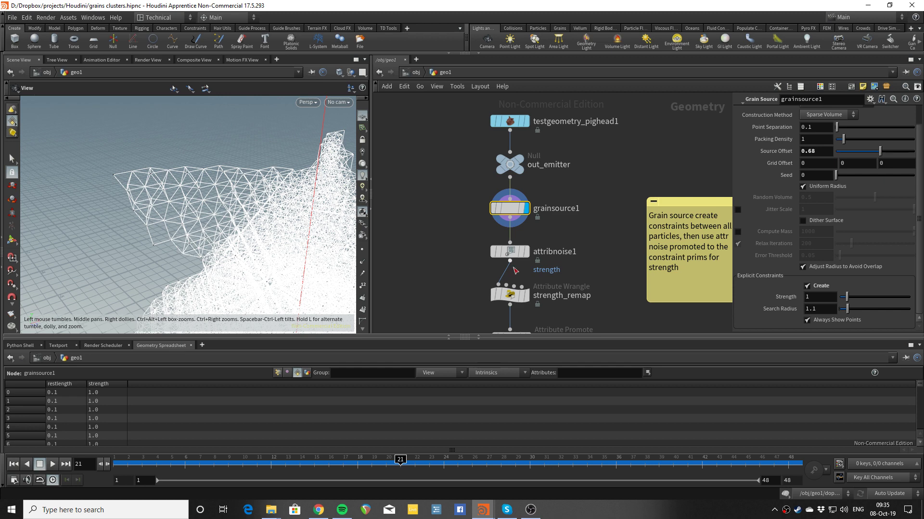
Display attribnoise1 in the viewport with the whole particle constraint mesh in view.
left_click(528, 254)
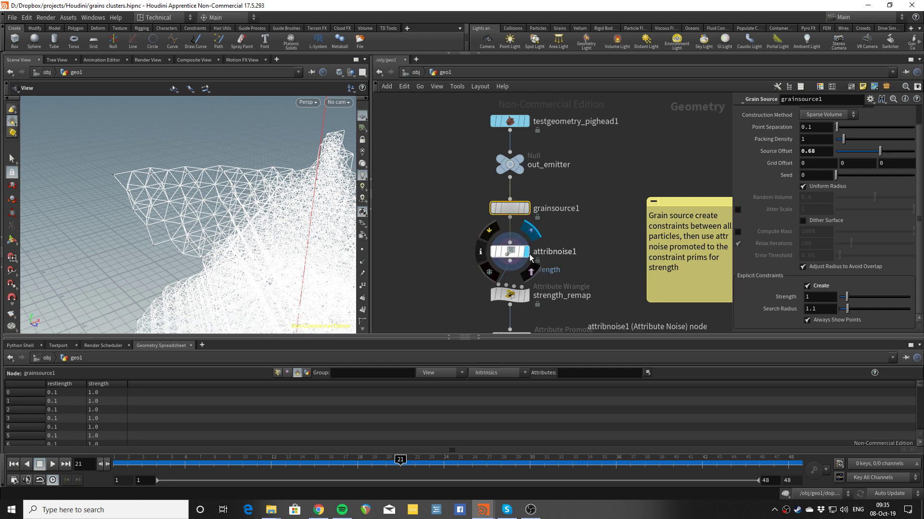
scroll(226, 238, "down", 4)
middle_click_drag(226, 238, 149, 154)
scroll(199, 190, "down", 2)
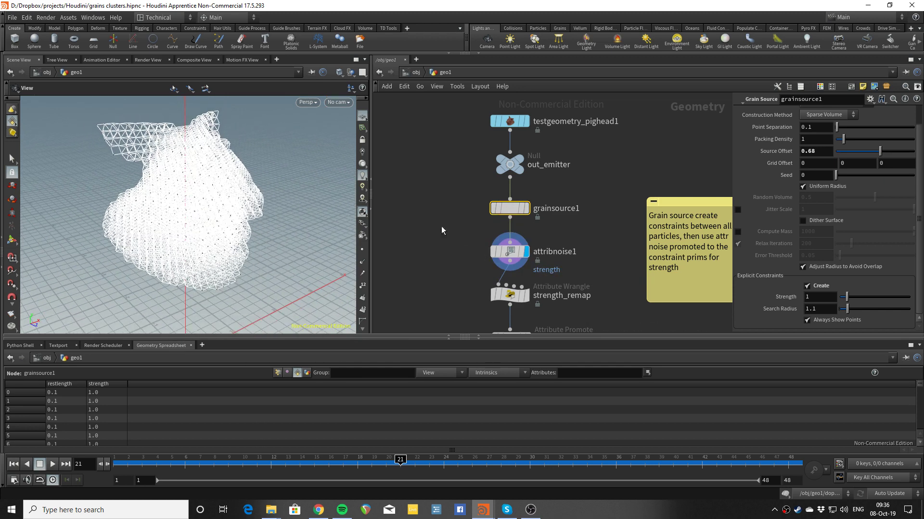
Move to frame 2 and list the point attributes of attribnoise1 in the geometry spreadsheet.
left_click(512, 248)
left_click(124, 465)
left_click(276, 373)
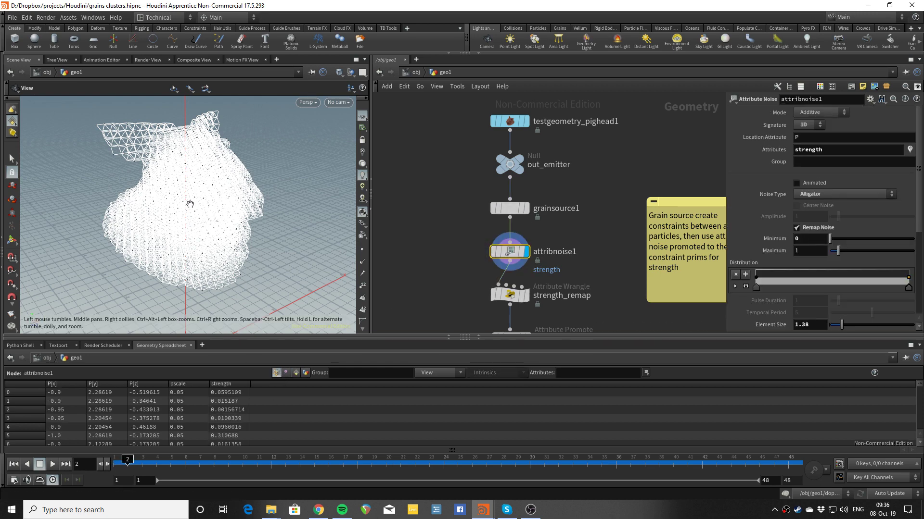
Compare the grainsource1 and attribnoise1 outputs by displaying each in turn, ending on attribnoise1.
scroll(190, 204, "up", 2)
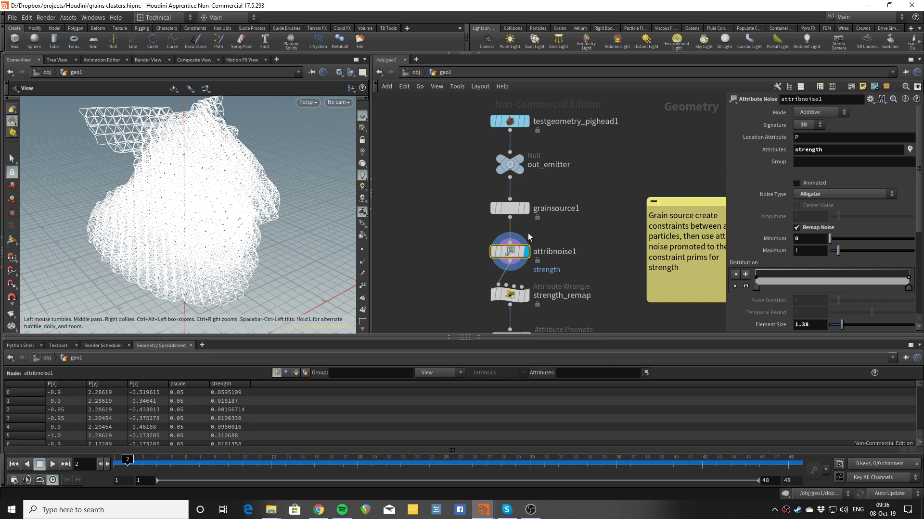
middle_click_drag(566, 281, 570, 254)
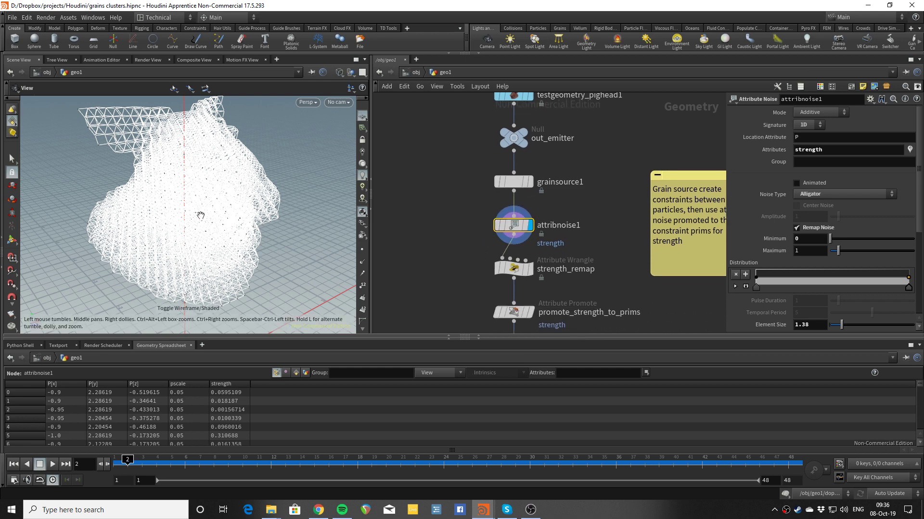
left_click(529, 183)
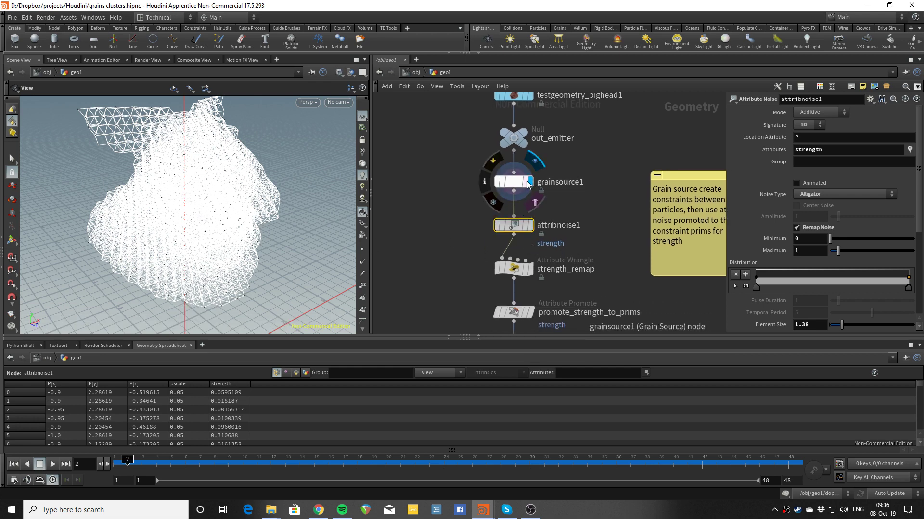
left_click(529, 225)
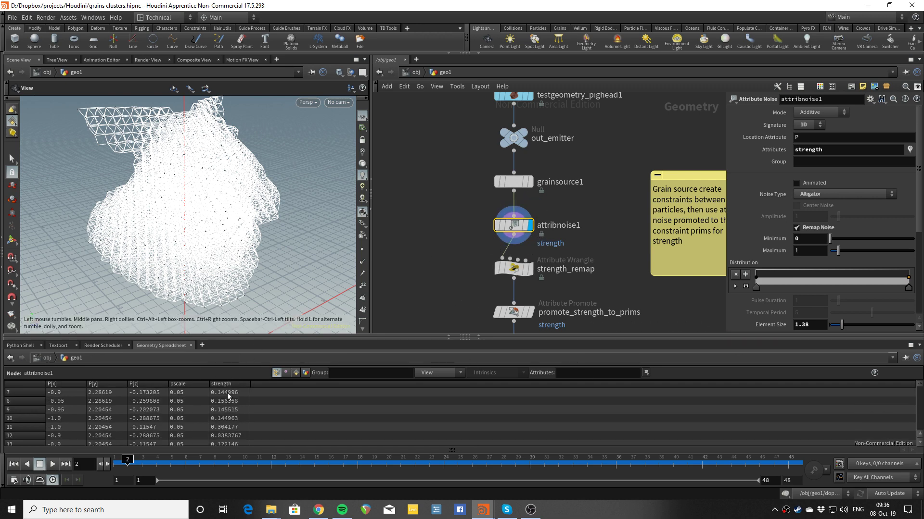
Turn on the strain scene visualizer in the viewport display options and check the constraint mesh.
key("d")
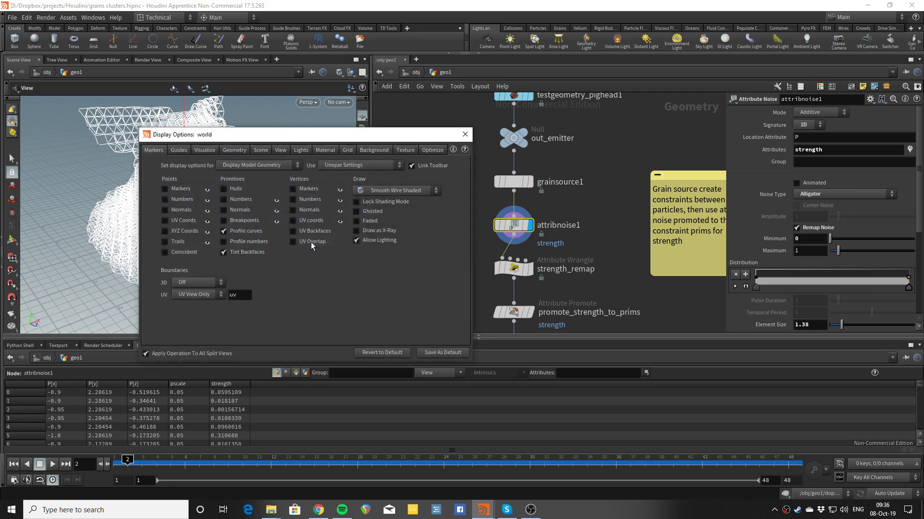
left_click(204, 150)
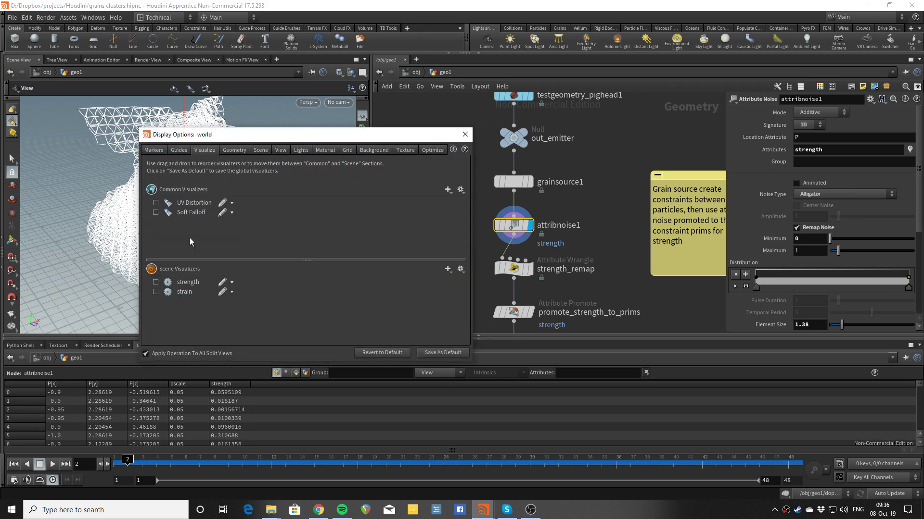
left_click(155, 292)
left_click(464, 135)
left_click_drag(250, 173, 207, 210)
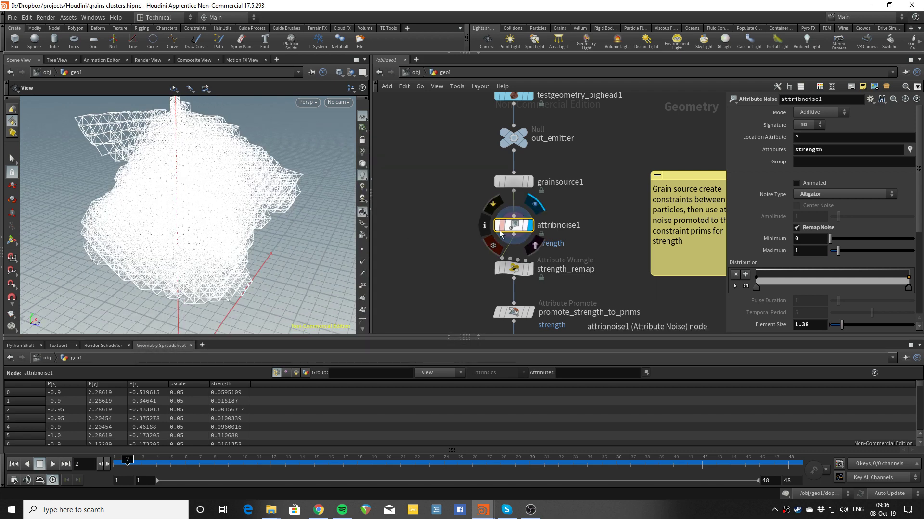
Inspect the point and primitive attributes in the node information of attribnoise1, and close it.
left_click(484, 225)
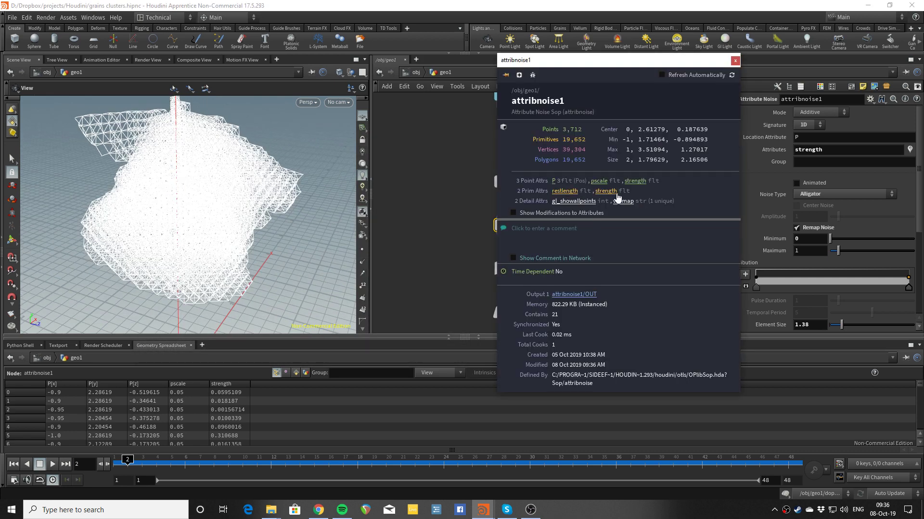
left_click(735, 60)
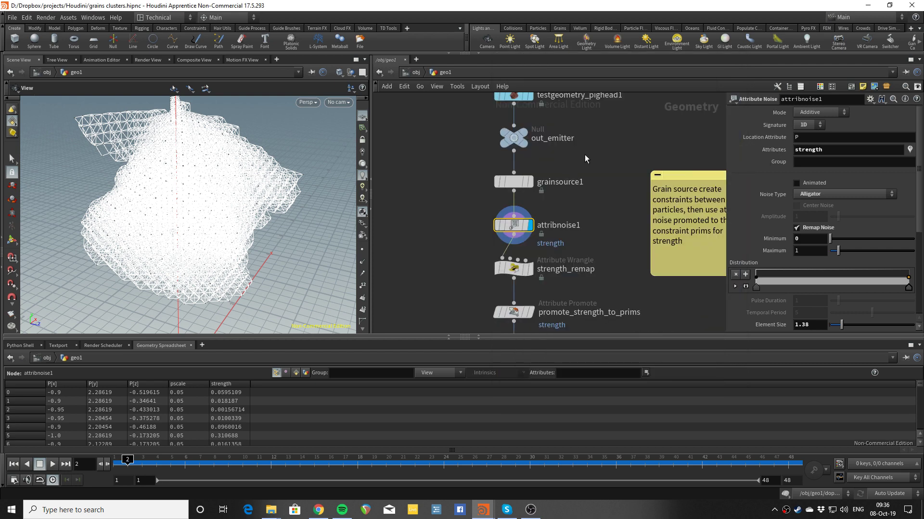
left_click_drag(274, 242, 236, 235)
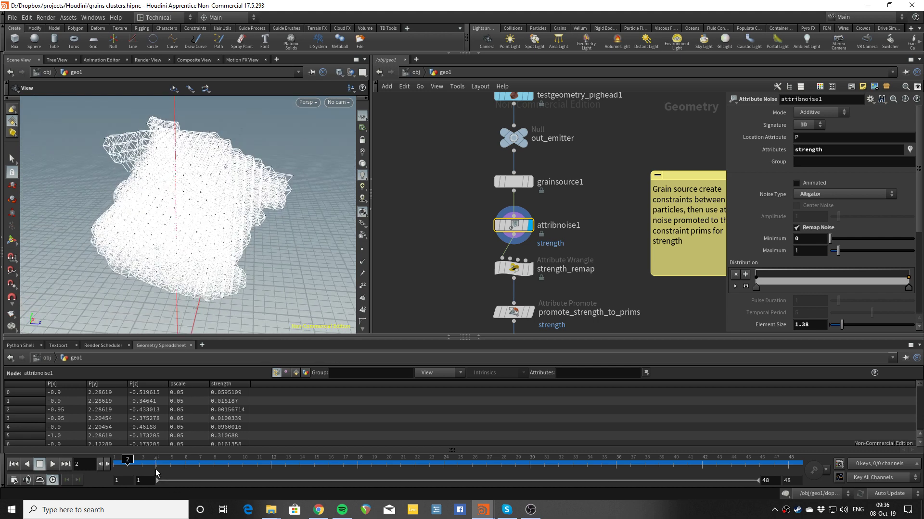
Return to frame 1 and display strength_remap while keeping attribnoise1 selected.
left_click_drag(127, 463, 103, 459)
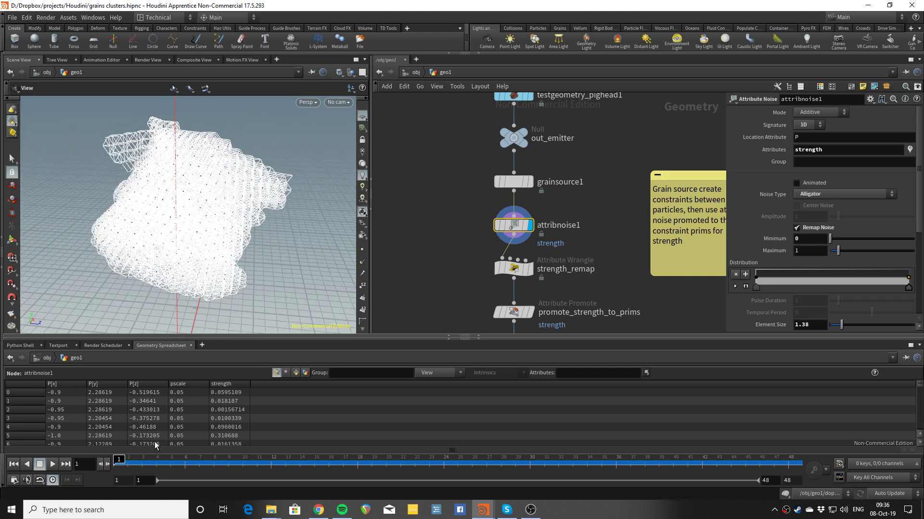
left_click(530, 268)
left_click(523, 227)
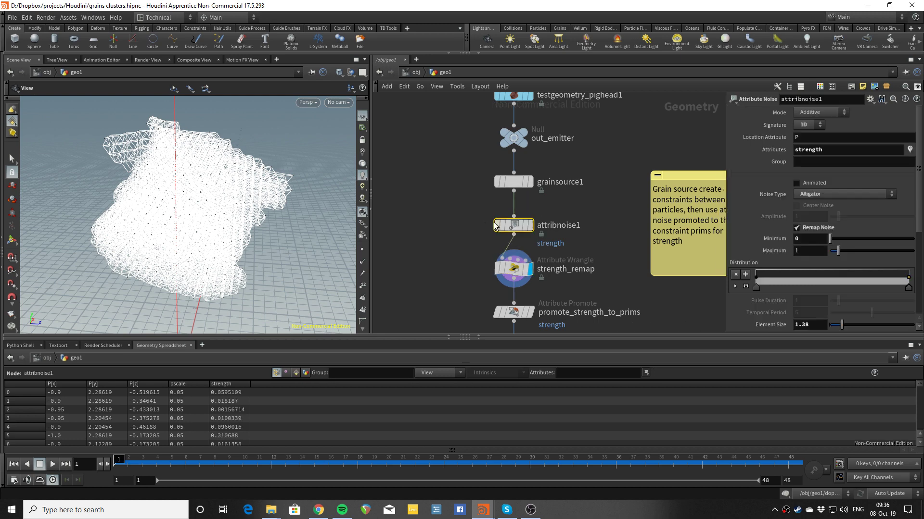
Check the point and primitive strength attributes in the node information of attribnoise1, and close it.
key("d")
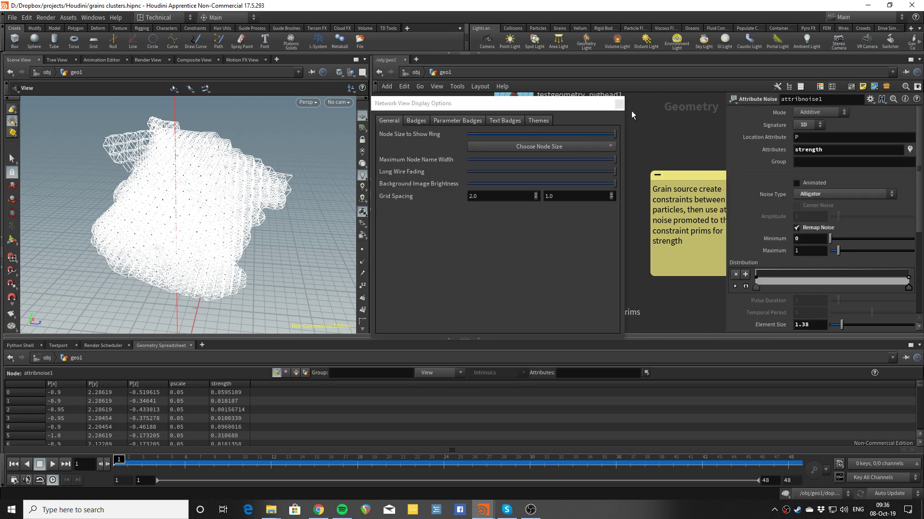
left_click(619, 104)
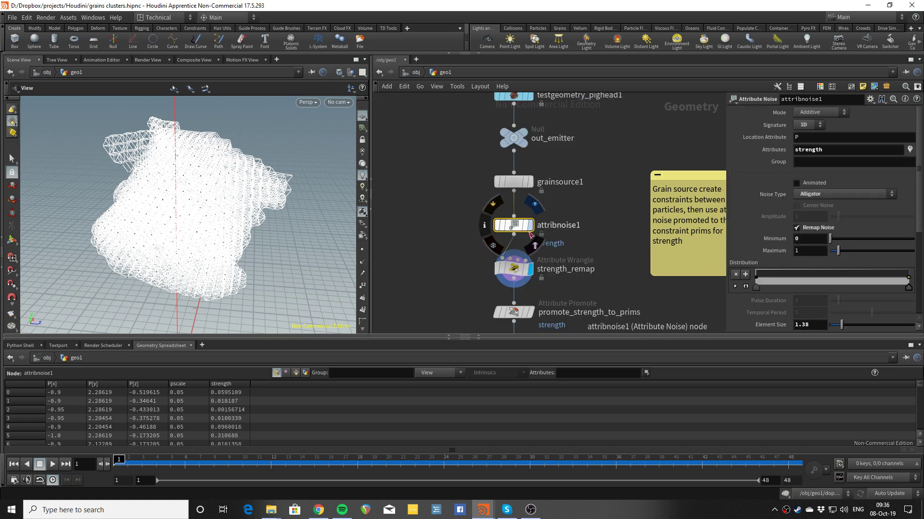
left_click(485, 225)
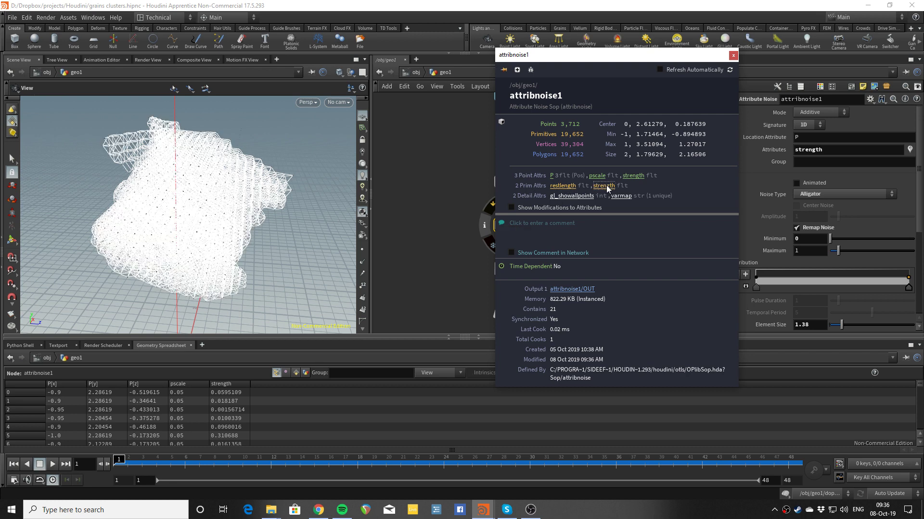
mouse_move(608, 188)
left_click(733, 56)
Display the attribnoise1 output and set the noise element size to 1.21.
left_click_drag(202, 192, 228, 193)
key("Up")
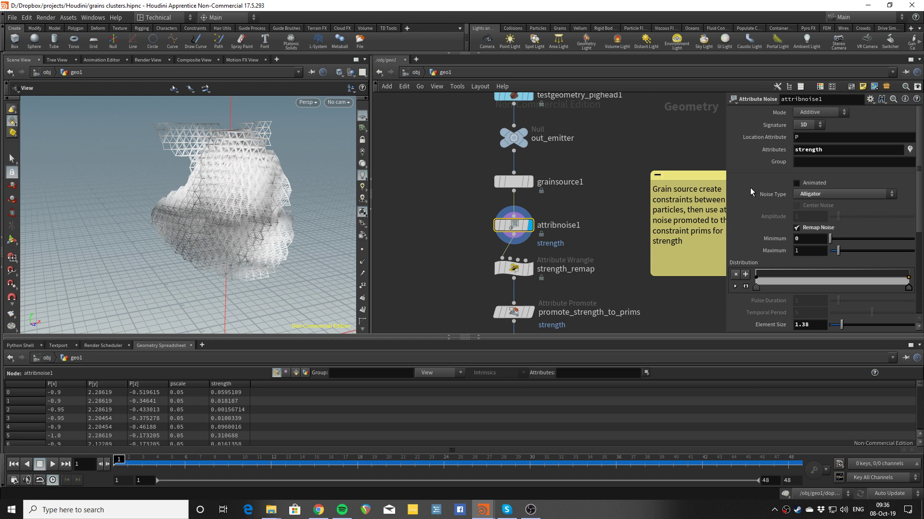
left_click_drag(258, 193, 202, 208)
scroll(201, 208, "down", 3)
scroll(756, 251, "down", 3)
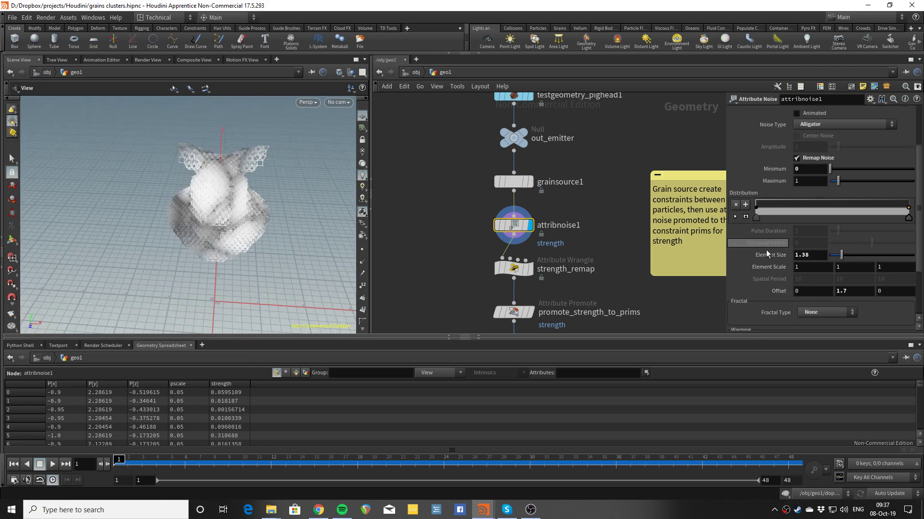
mouse_move(841, 257)
left_mouse_down()
mouse_move(832, 256)
mouse_move(840, 257)
left_mouse_up()
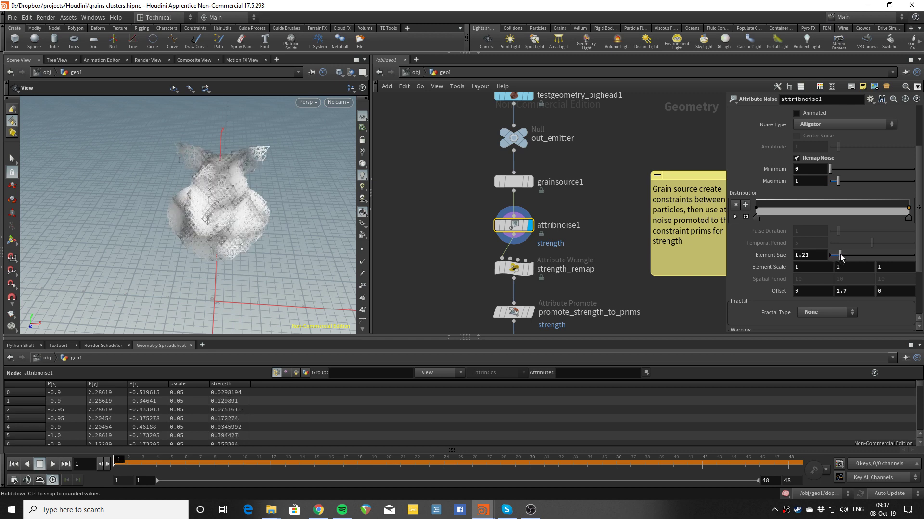
left_click_drag(221, 194, 295, 199)
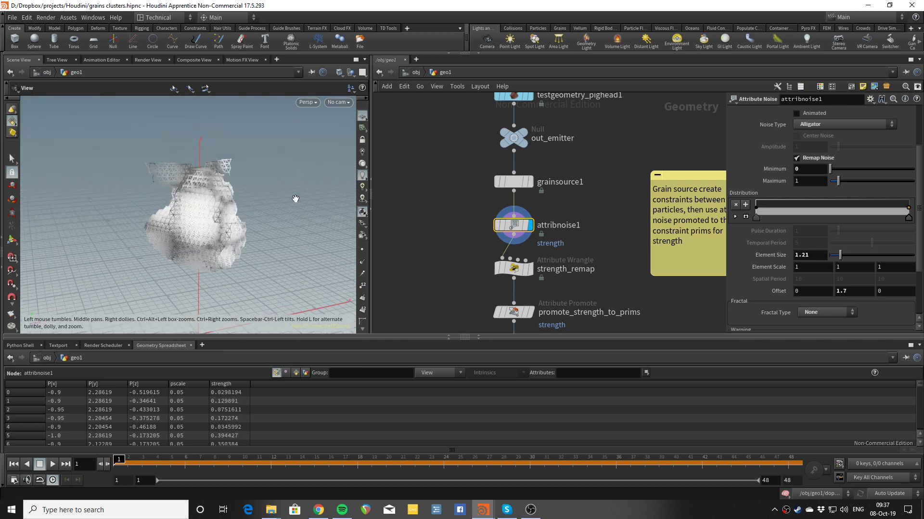
scroll(763, 282, "down", 3)
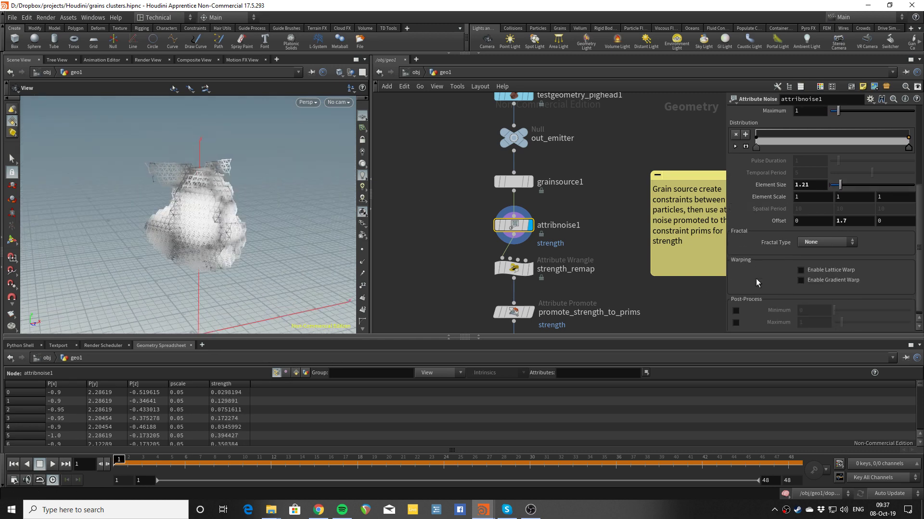
Display strength_remap and examine its VEX expression, Strength ramp and the remapped constraint mesh from several angles.
left_click(514, 269)
left_click(530, 268)
left_click_drag(145, 235, 163, 229)
scroll(780, 263, "down", 2)
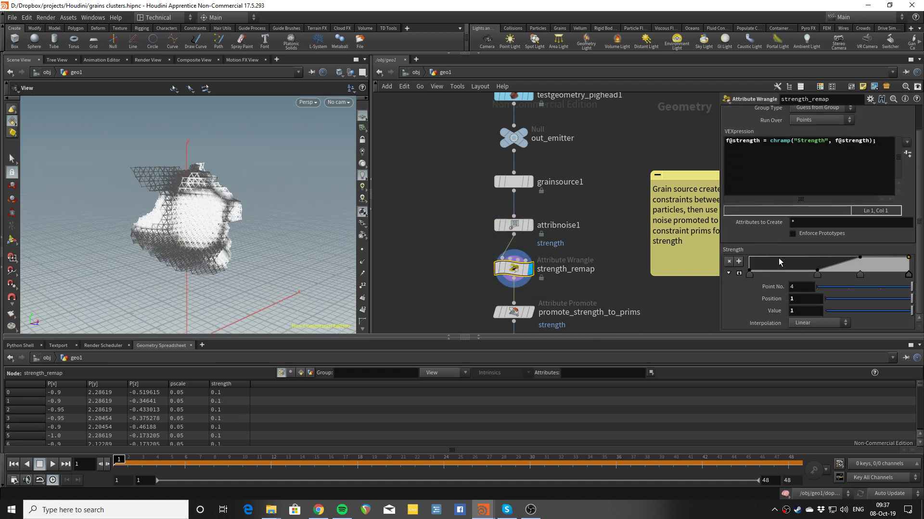
scroll(754, 241, "up", 2)
left_click(734, 173)
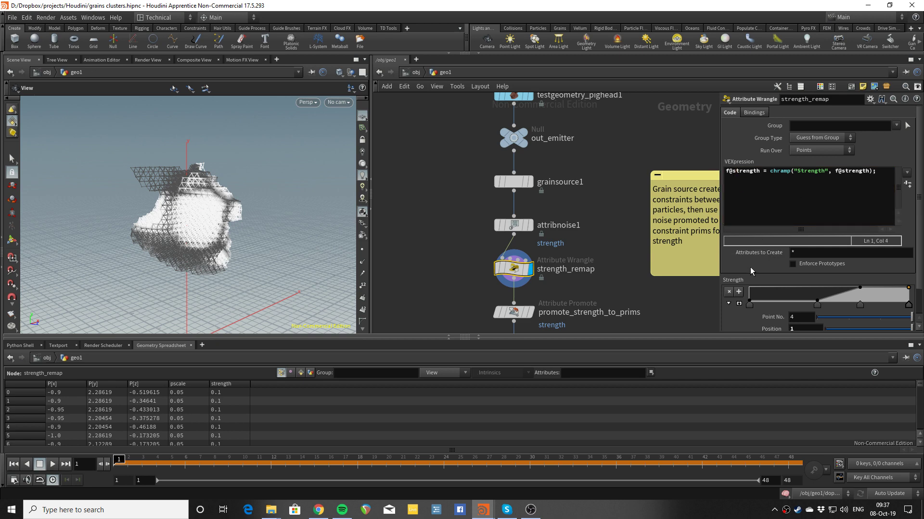
scroll(749, 267, "down", 2)
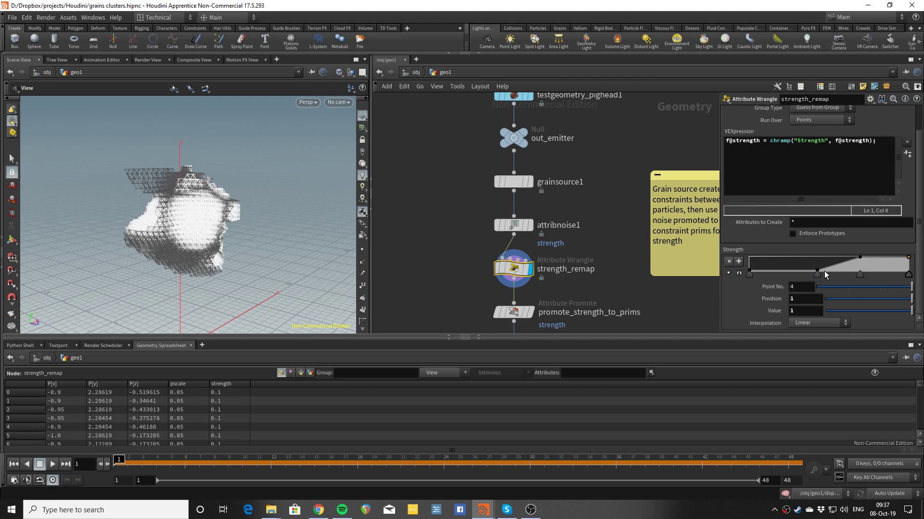
left_click_drag(223, 228, 214, 182)
left_click_drag(209, 235, 177, 168)
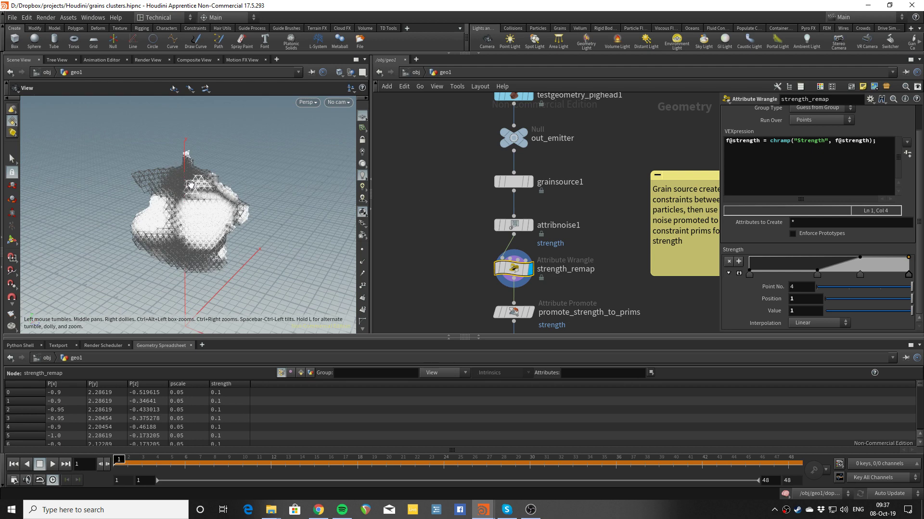
Compare the attribnoise1 and strength_remap parameters with the displayed strength clusters, ending on the attribnoise1 location and attribute settings.
left_click(513, 225)
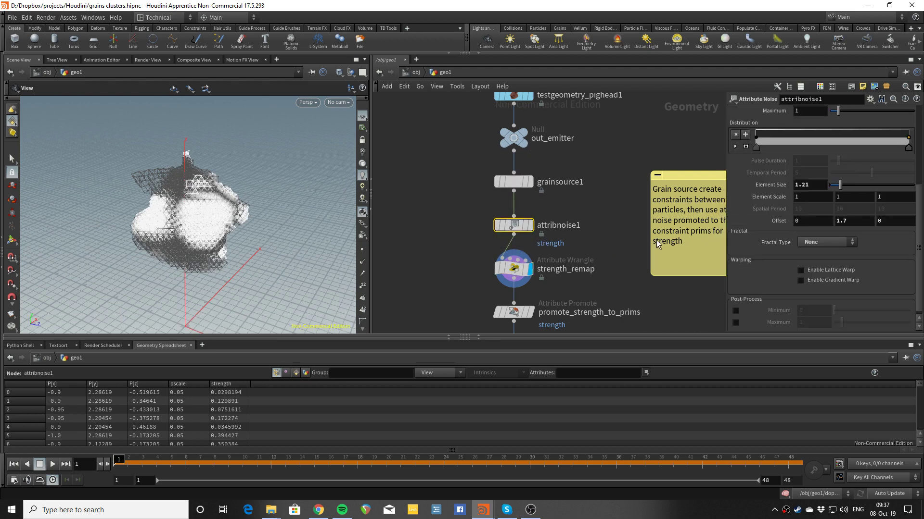
left_click_drag(214, 231, 331, 211)
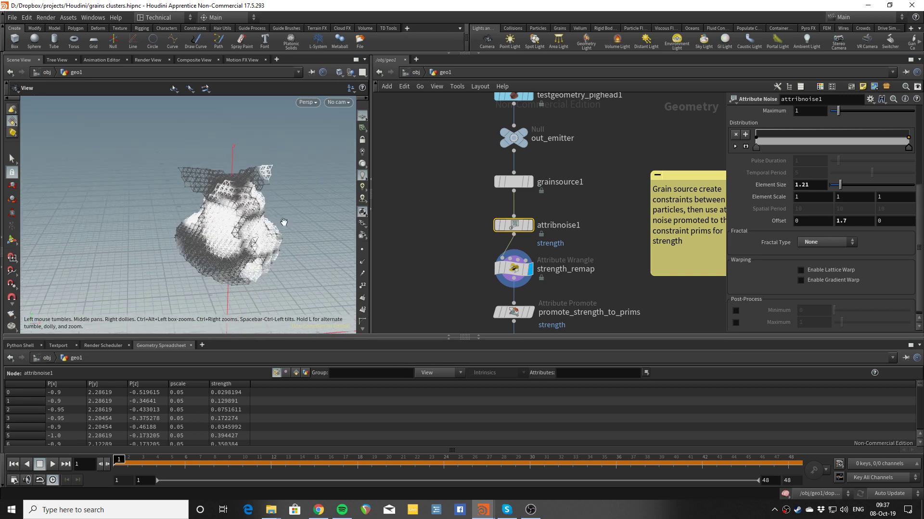
scroll(455, 236, "down", 2)
middle_click_drag(468, 268, 462, 221)
scroll(461, 220, "up", 4)
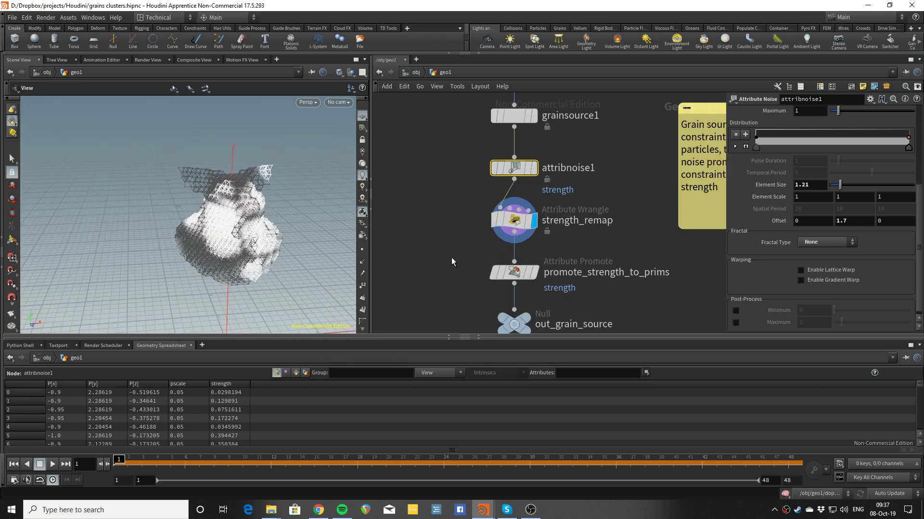
mouse_move(518, 275)
left_click(514, 220)
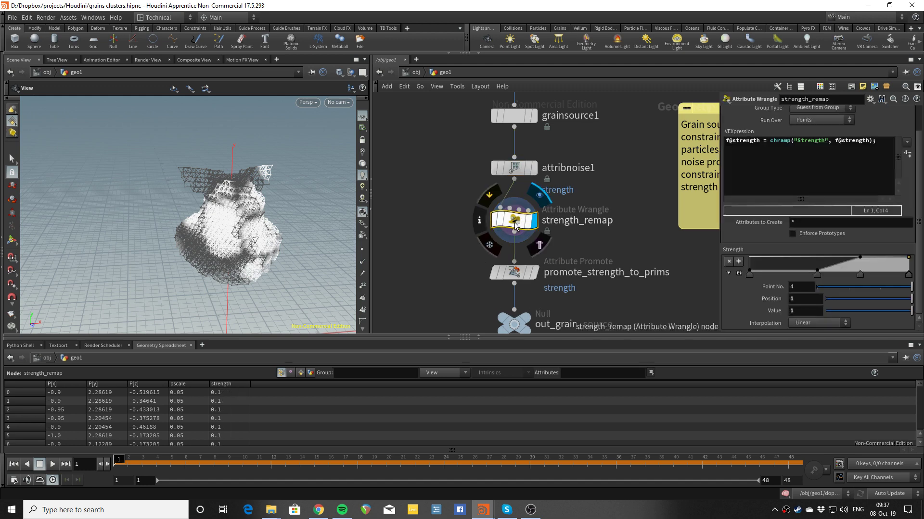
left_click(513, 174)
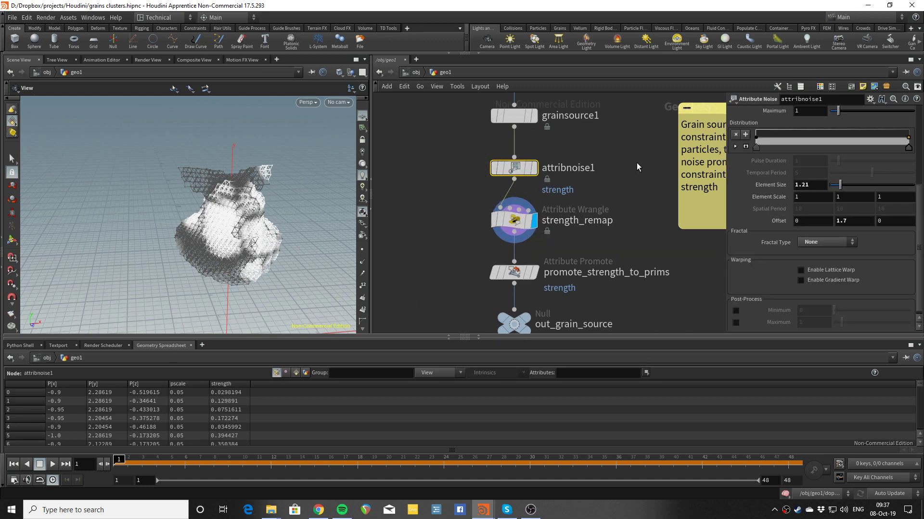
scroll(786, 113, "up", 6)
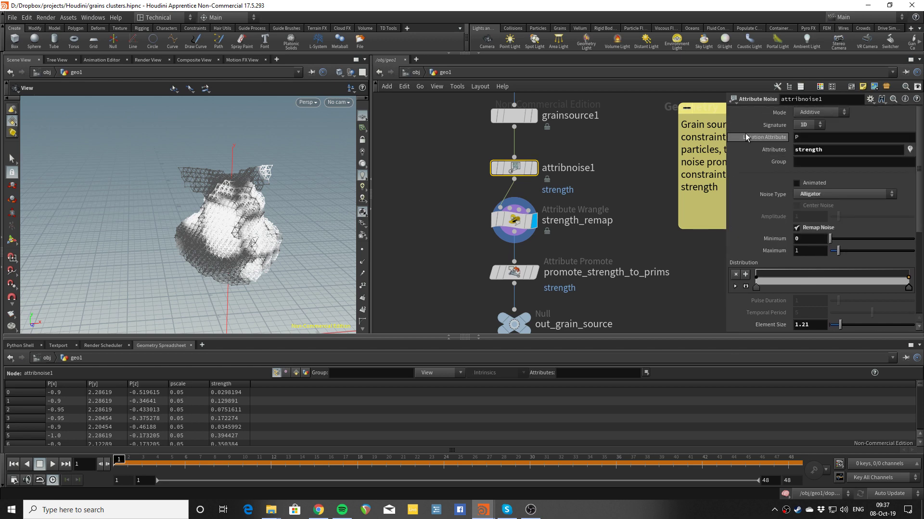
scroll(229, 211, "up", 4)
Examine the constraint mesh up close and the strength column of attribnoise1's primitive attributes in the geometry spreadsheet.
mouse_move(267, 203)
left_mouse_down()
mouse_move(282, 212)
mouse_move(266, 190)
left_mouse_up()
scroll(270, 171, "up", 3)
scroll(258, 162, "down", 3)
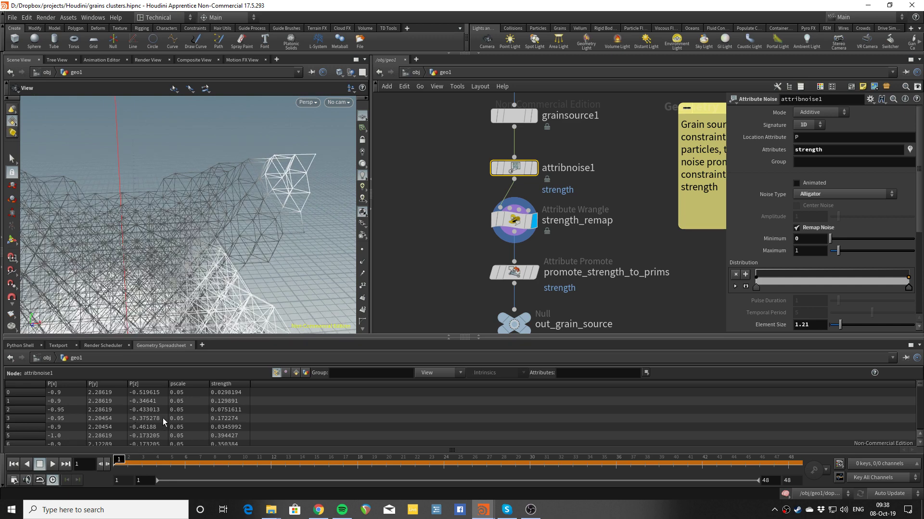
left_click(296, 373)
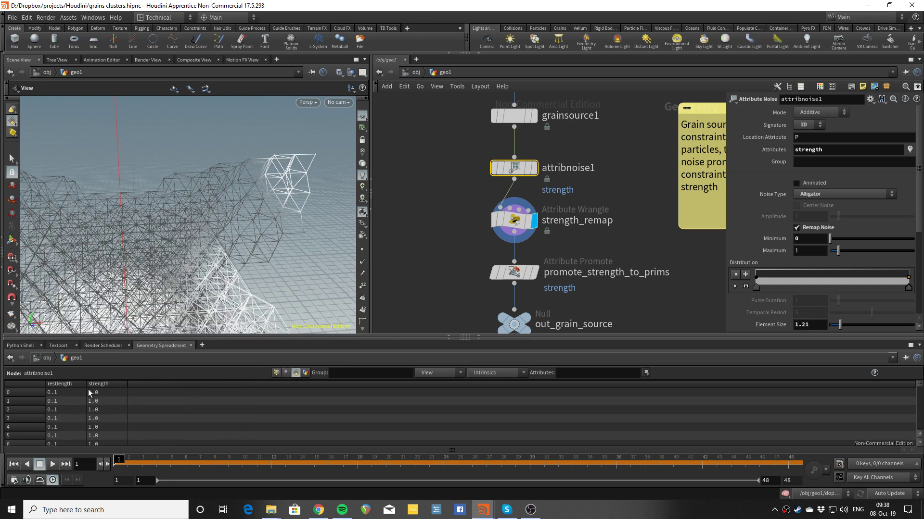
scroll(108, 405, "up", 1)
left_click(120, 385)
left_click(113, 384)
left_click(113, 383)
left_click(112, 384)
left_click(113, 384)
left_click(112, 384)
left_click(112, 384)
left_click(113, 383)
Show attribnoise1's point attributes in the geometry spreadsheet, sort them by strength, and view the whole constraint mesh.
left_click(276, 374)
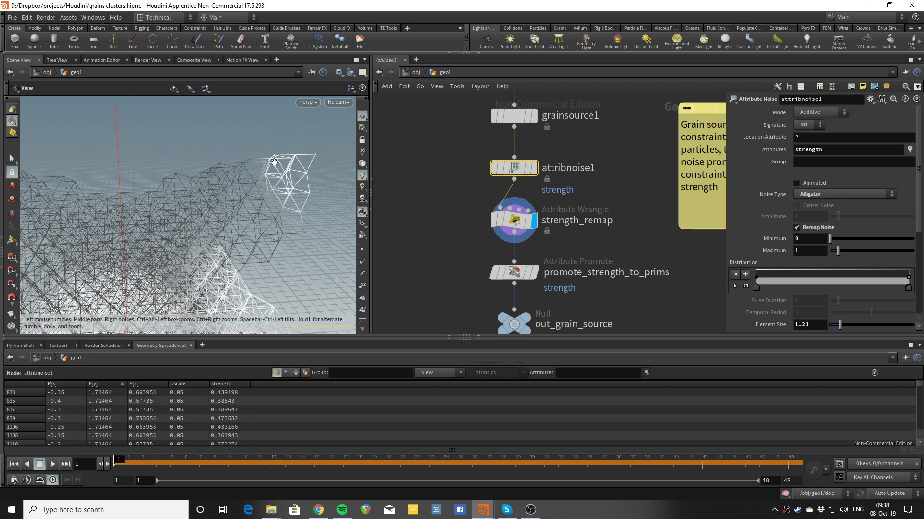
left_click(222, 383)
left_click(228, 384)
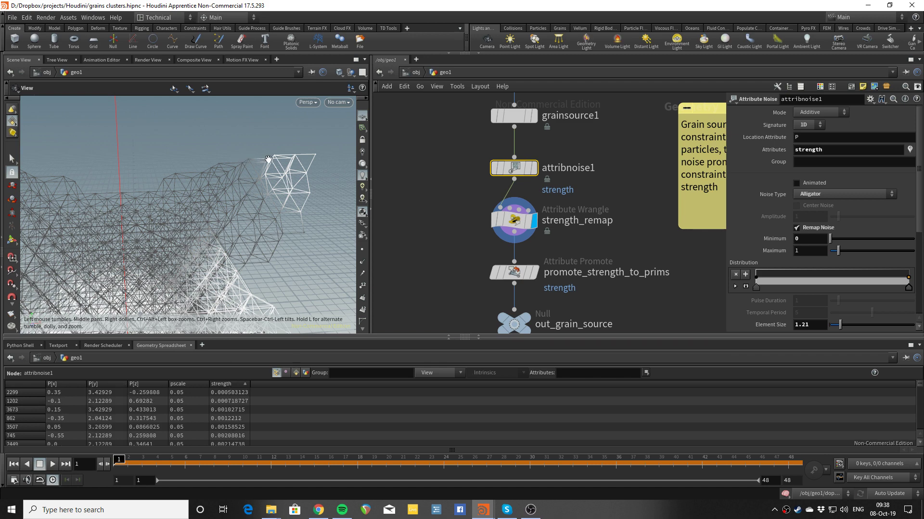
scroll(266, 263, "down", 5)
middle_click_drag(248, 268, 234, 177)
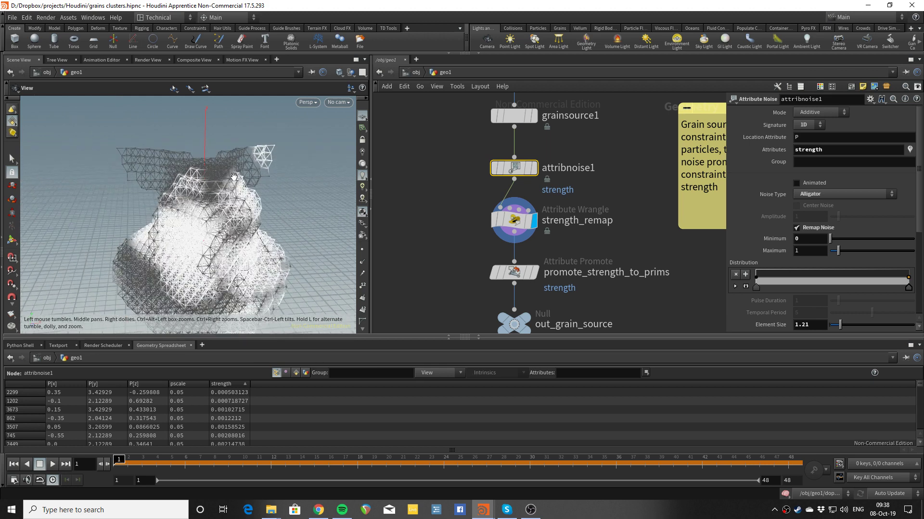
Display promote_strength_to_prims and sort its primitive attributes by strength in the geometry spreadsheet.
left_click(537, 275)
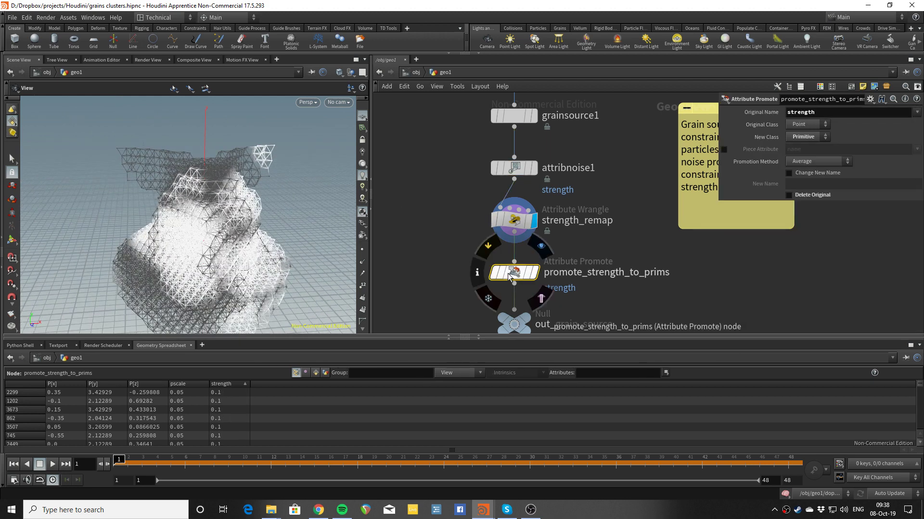
left_click(534, 273)
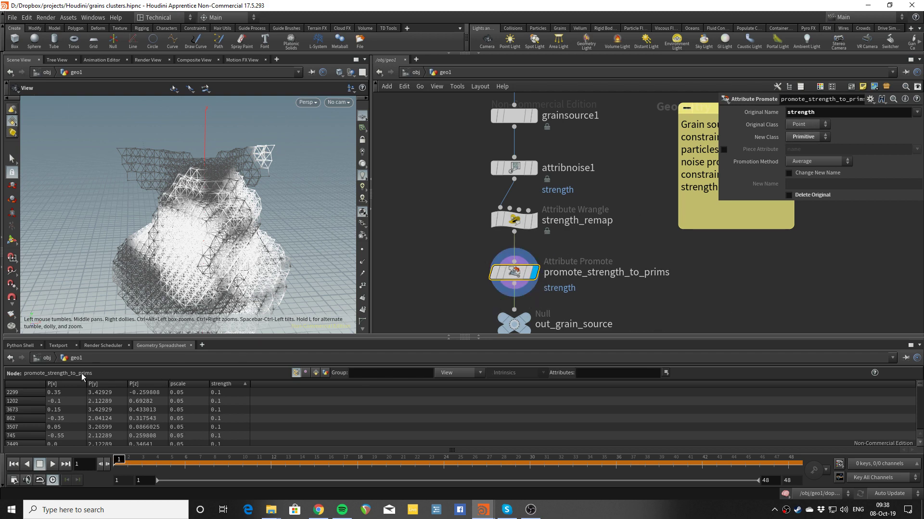
left_click(316, 373)
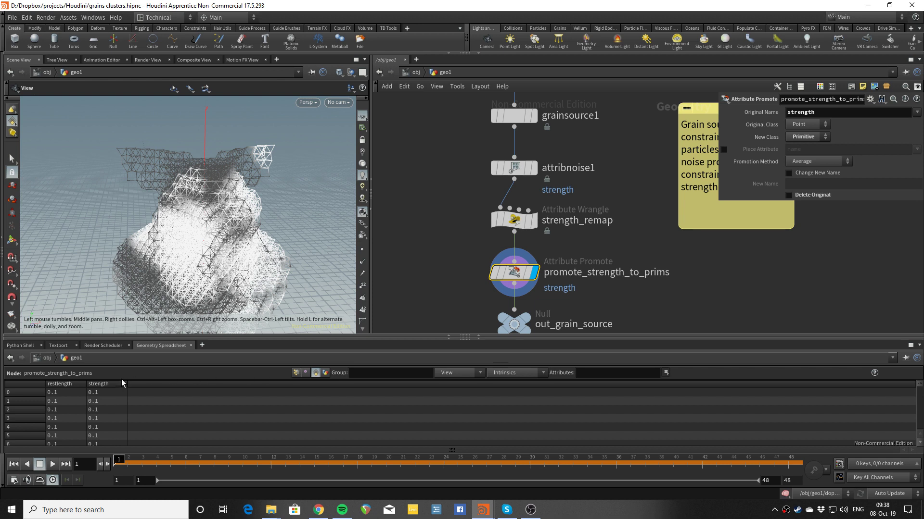
left_click(111, 383)
left_click(111, 383)
left_click(111, 383)
left_click(110, 383)
left_click(111, 383)
left_click(111, 383)
Go inside the dopnet_grains network and bring its POP node chain into view.
middle_click_drag(459, 280, 452, 216)
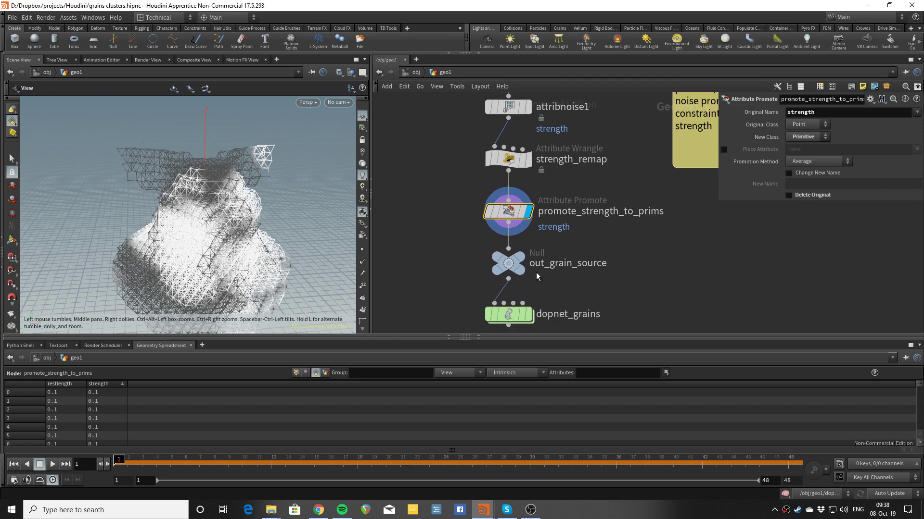
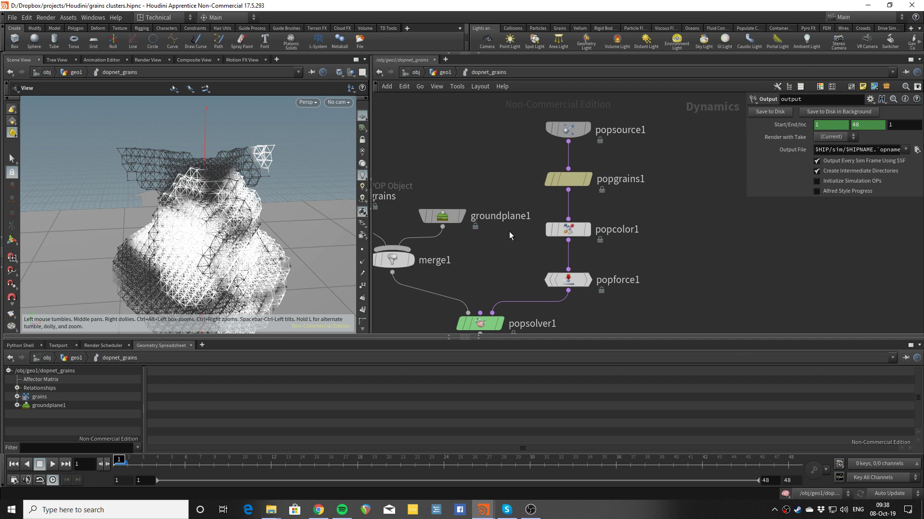
scroll(509, 231, "down", 3)
middle_click_drag(504, 242, 513, 218)
scroll(521, 203, "up", 3)
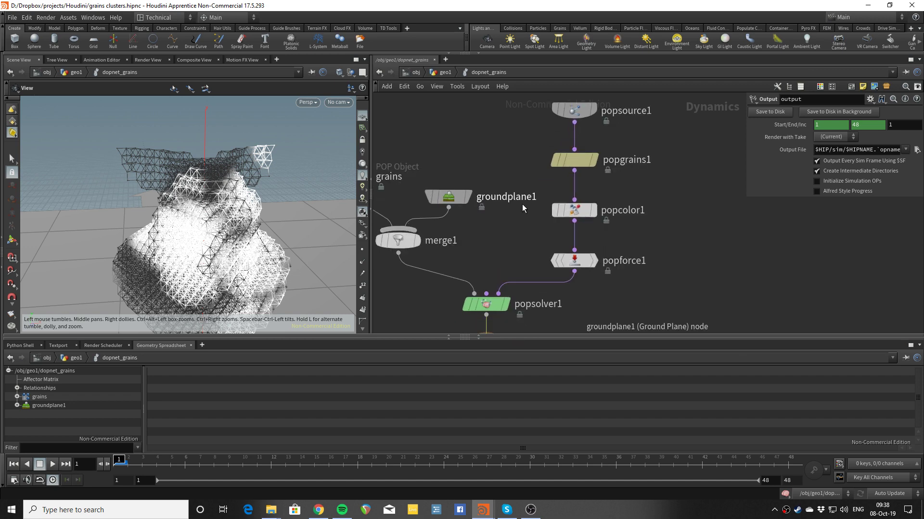
Select popgrains1 and review its Behavior settings, from friction and internal collisions to explicit constraints and the break threshold.
left_click(607, 181)
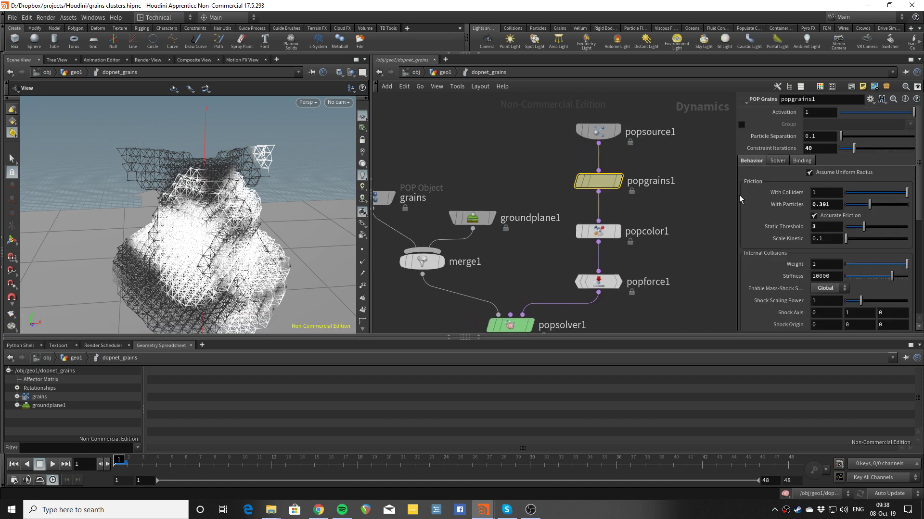
scroll(743, 250, "down", 3)
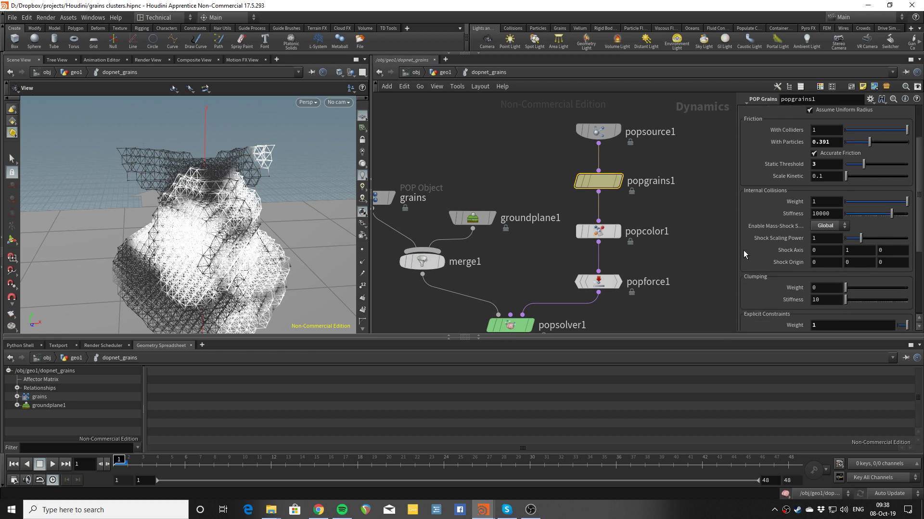
scroll(774, 166, "up", 1)
scroll(775, 202, "down", 1)
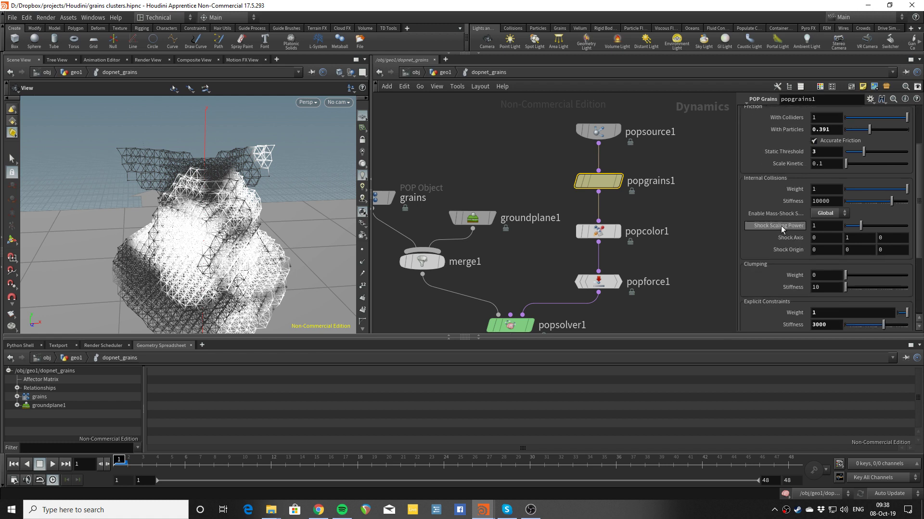
scroll(776, 207, "down", 4)
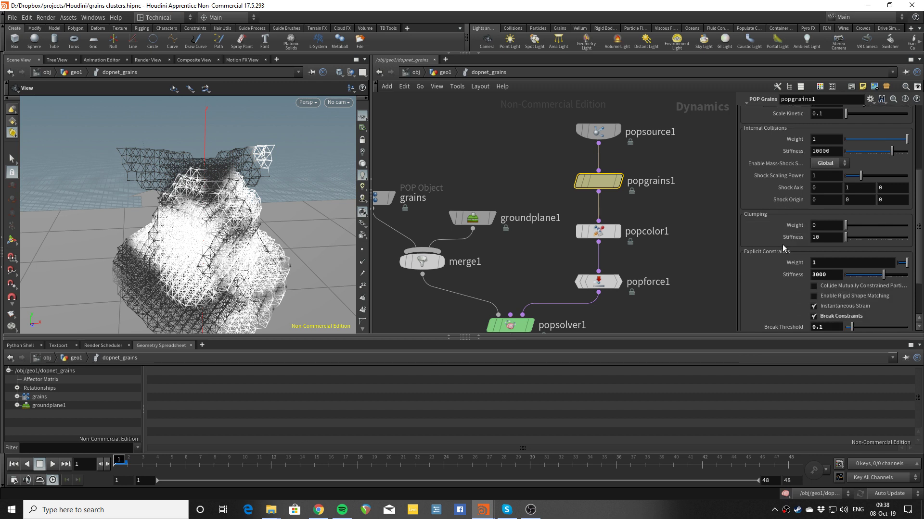
scroll(782, 245, "down", 5)
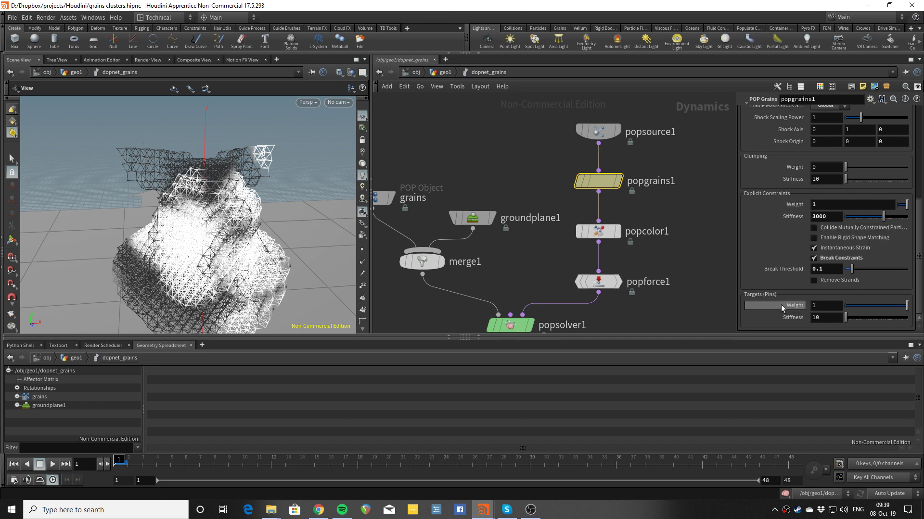
middle_click_drag(302, 223, 302, 211)
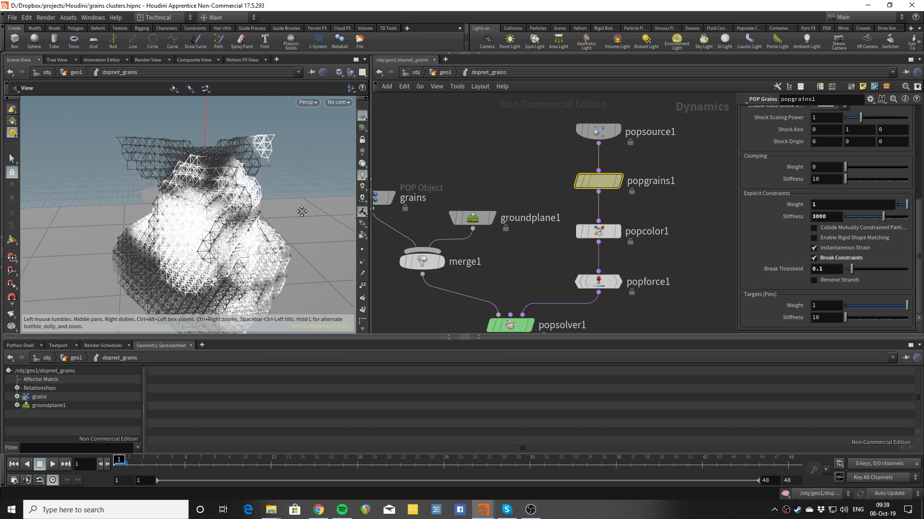
Play the grain simulation from frame 1 to frame 12 and view the falling mesh against the ground.
left_click_drag(302, 212, 281, 185)
key("Up")
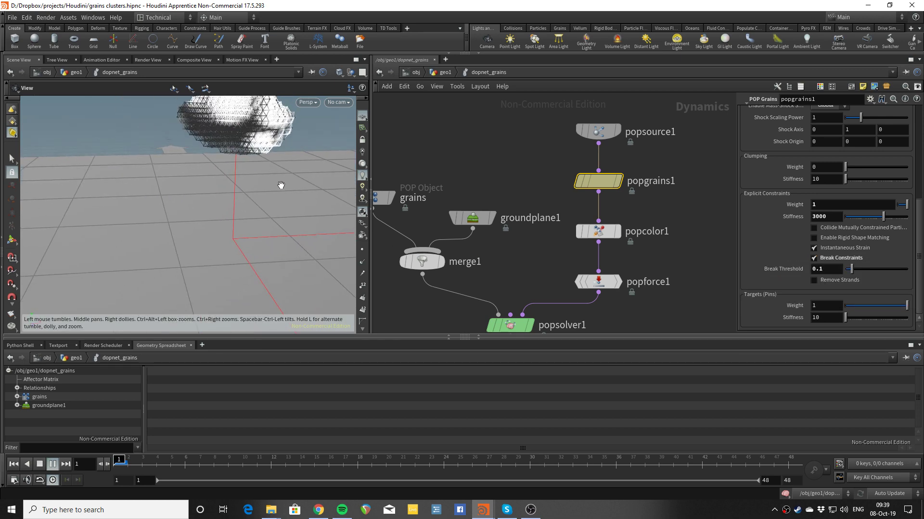
key("Up")
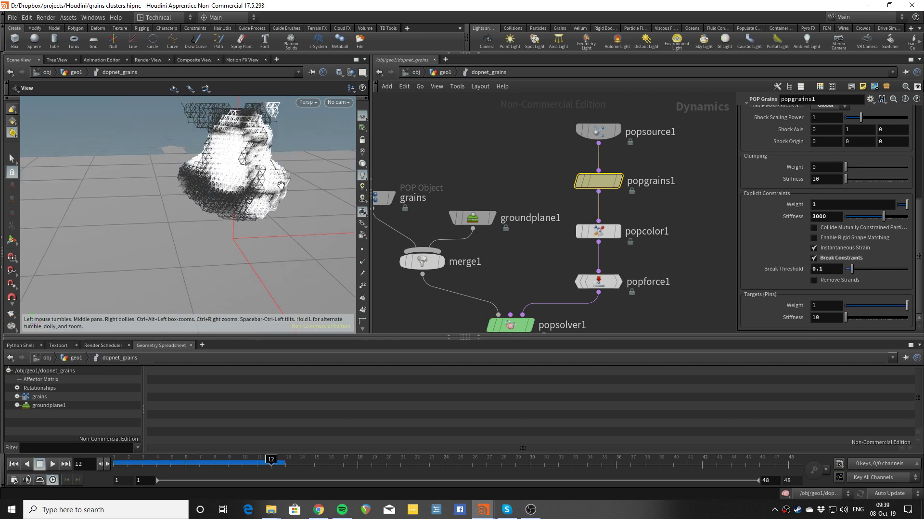
left_click(598, 231)
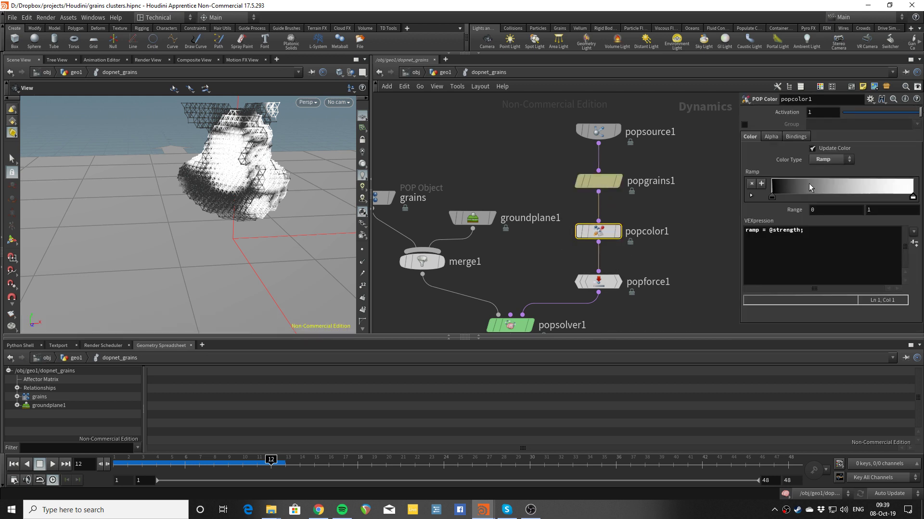
left_click(791, 230)
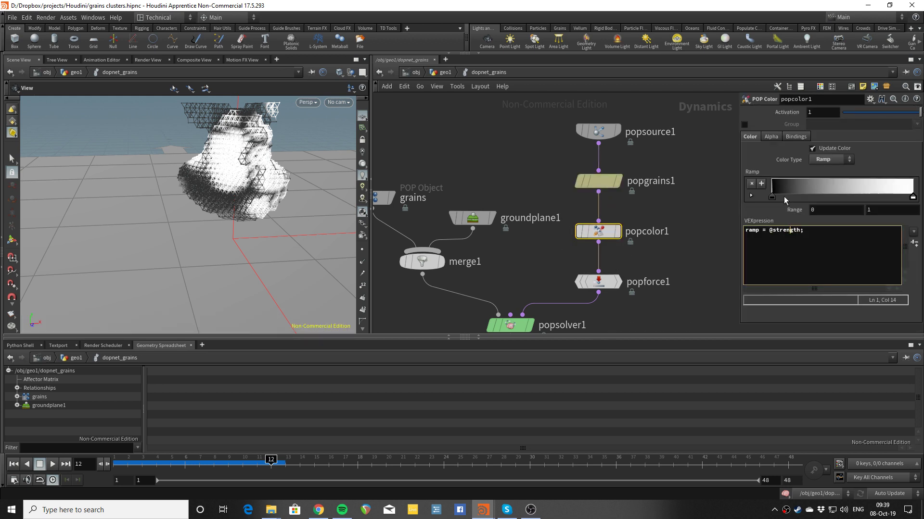
left_click(599, 181)
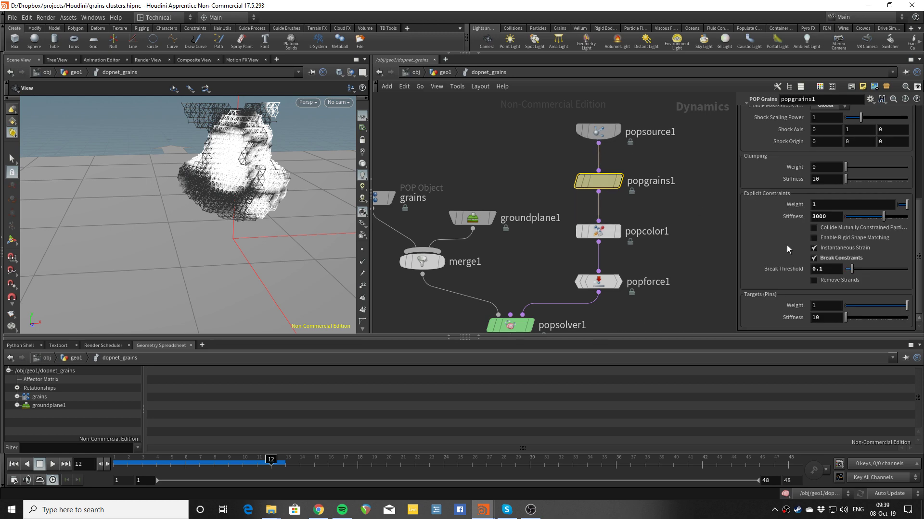
Play the simulation to frame 18, examine the breaking constraints up close, and resume playback while viewing the separated clusters.
scroll(263, 206, "up", 2)
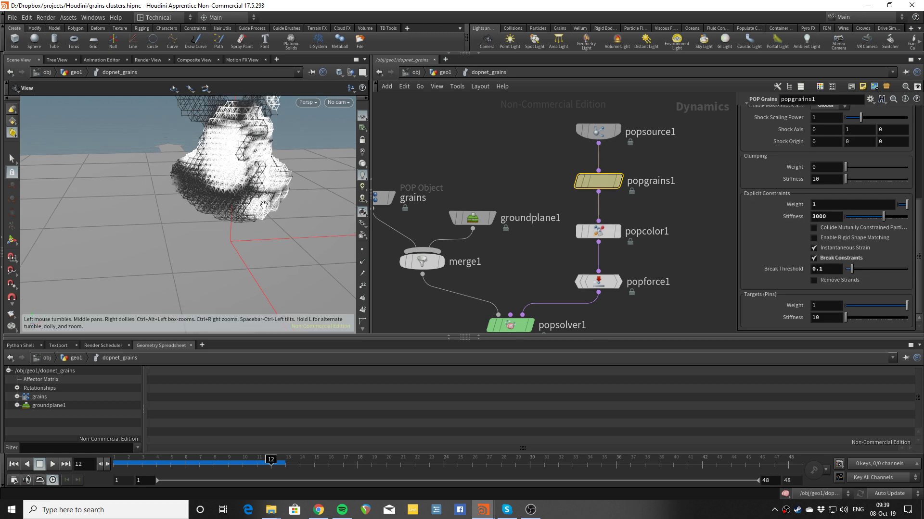
key("Up")
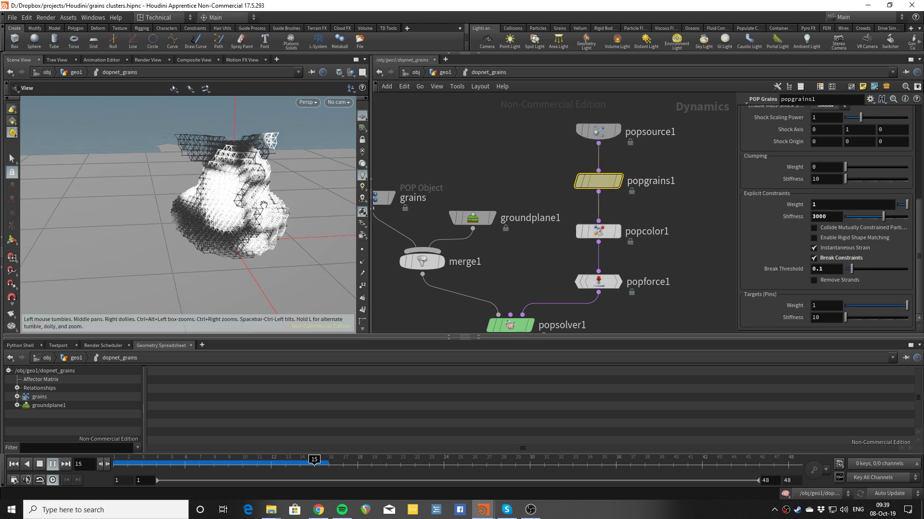
key("Up")
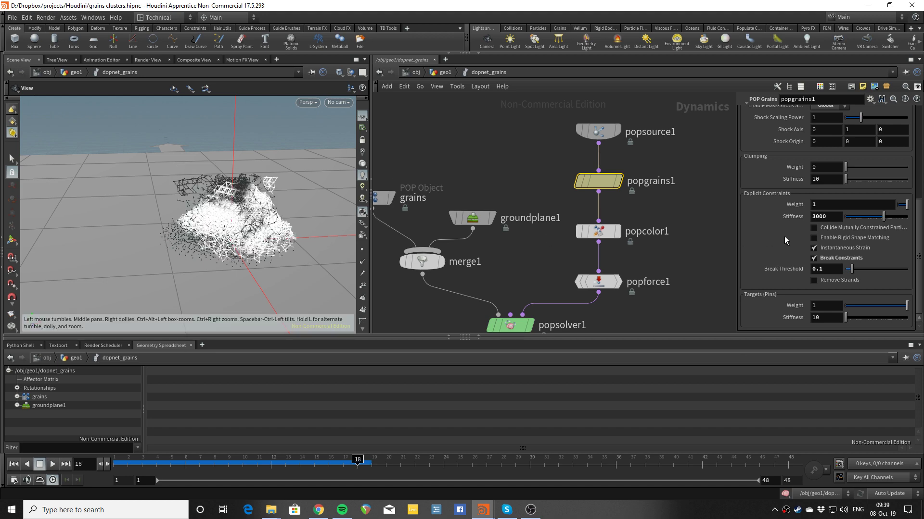
scroll(194, 215, "up", 2)
scroll(199, 262, "up", 2)
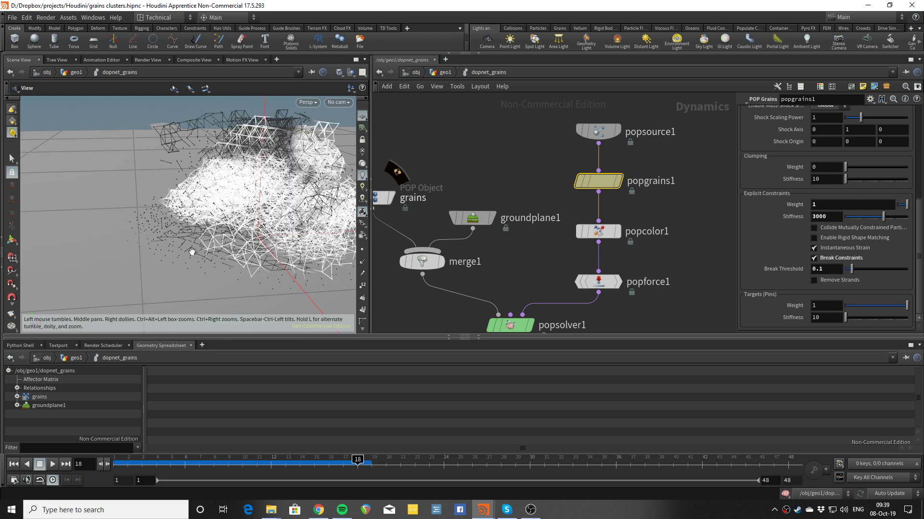
scroll(188, 251, "up", 2)
scroll(186, 250, "down", 3)
key("Up")
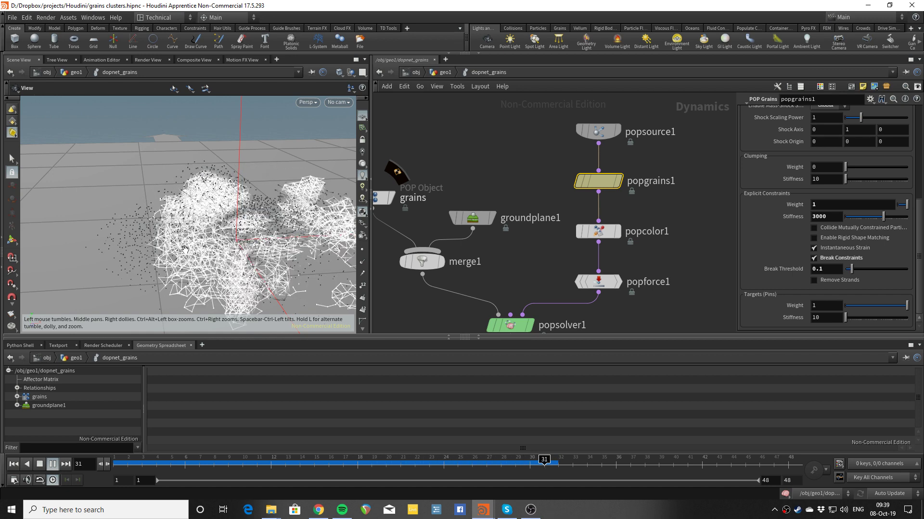
left_click_drag(185, 249, 175, 273)
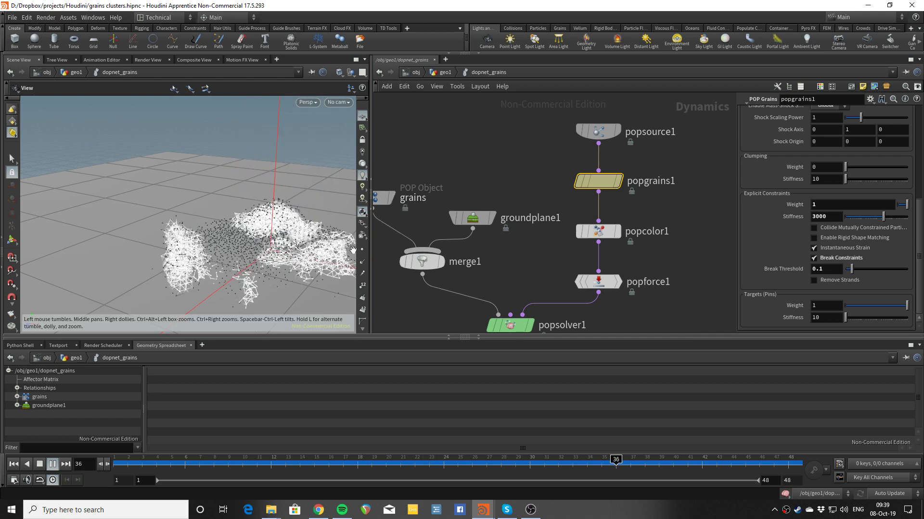
Check popgrains1's friction and iteration settings, and review popsolver1's substep settings while viewing the clusters from another side.
scroll(775, 174, "up", 8)
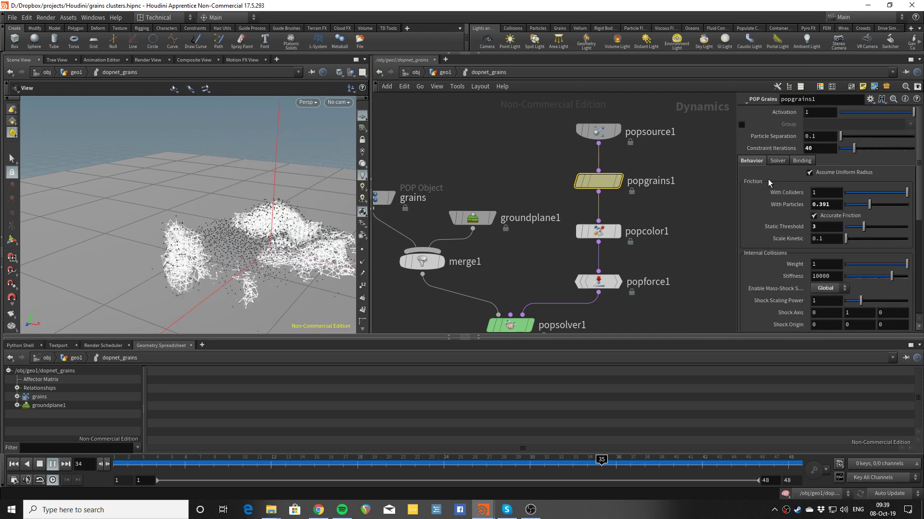
middle_click_drag(515, 289, 519, 250)
left_click(514, 281)
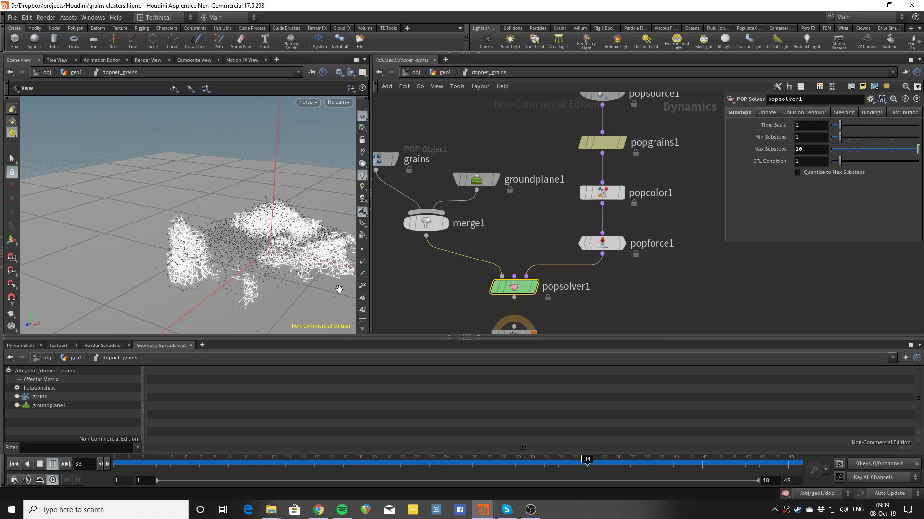
left_click_drag(207, 296, 220, 258)
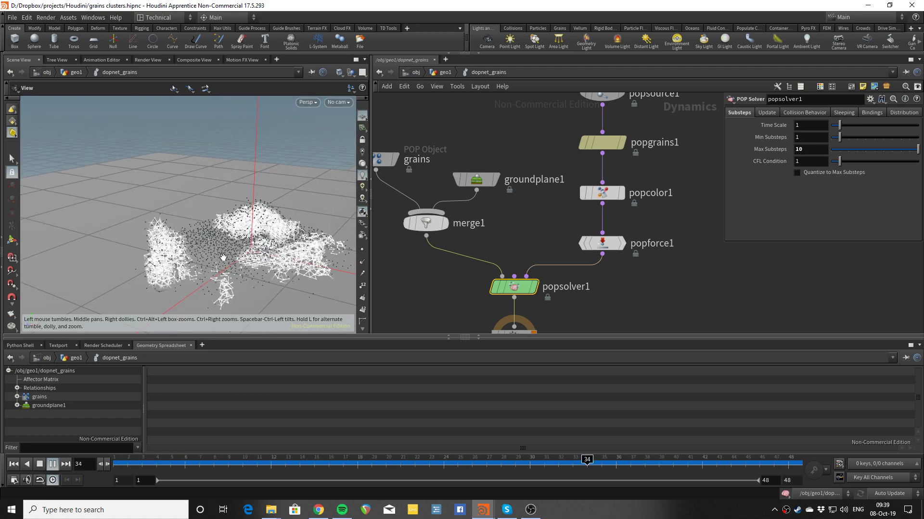
left_click_drag(303, 255, 224, 253)
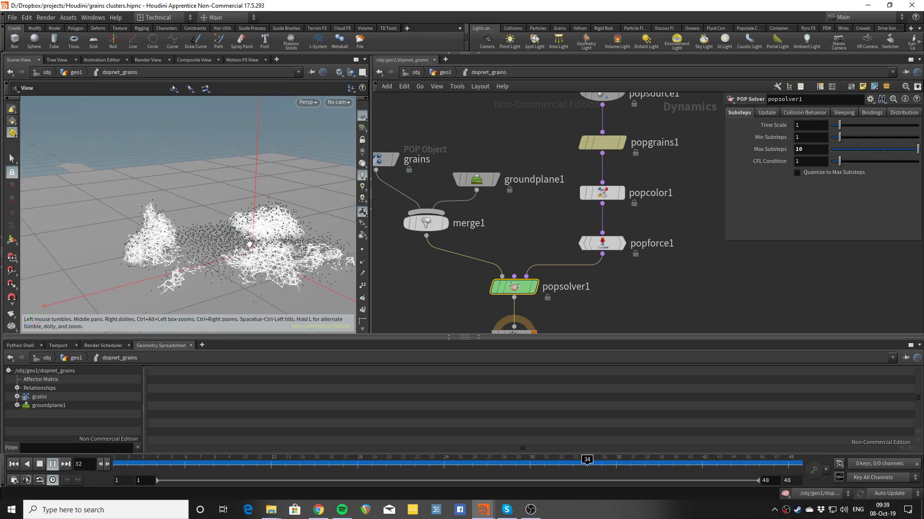
Return to the geo1 network, display dopnet_grains, and rewind the timeline to frame 1.
left_click(447, 72)
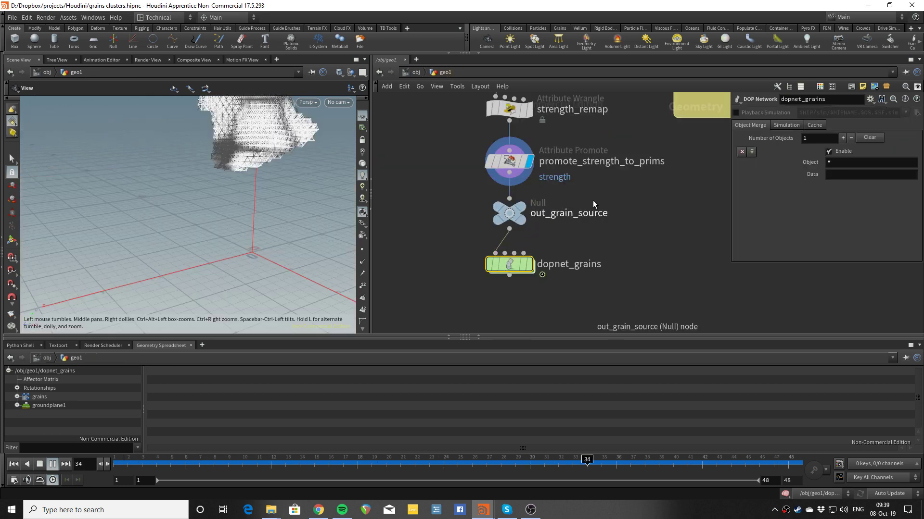
scroll(533, 231, "down", 3)
left_click(549, 207)
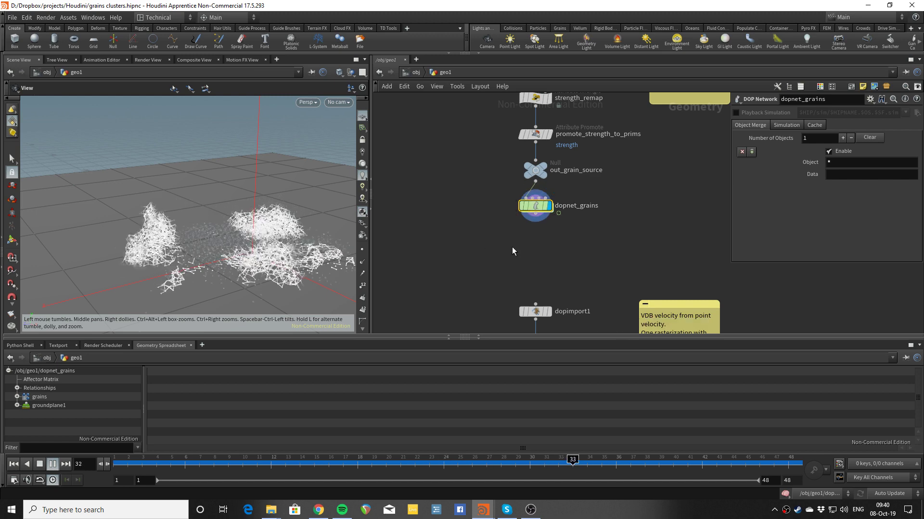
key("ctrl+Up")
scroll(514, 248, "down", 3)
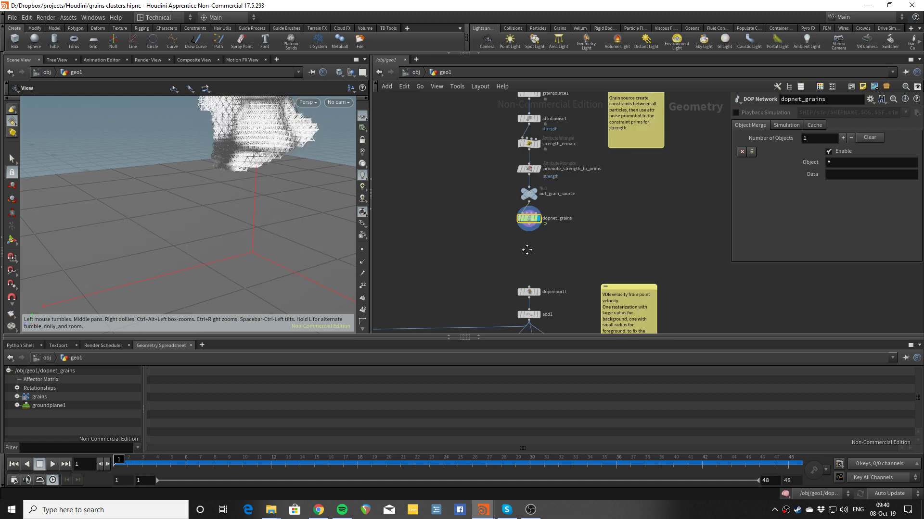
Trace the geo1 network from dopimport1 through the velocity volume and the emitter point branch to dopnet1.
middle_click_drag(598, 319, 592, 180)
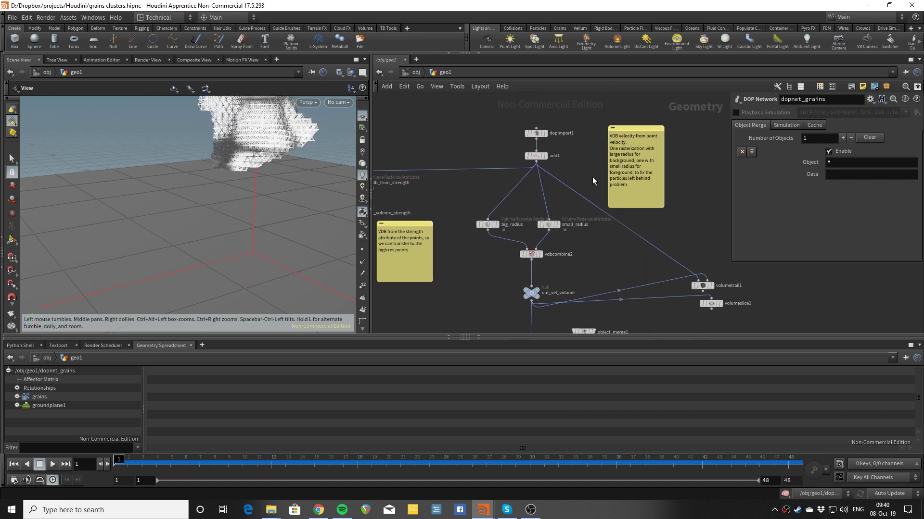
middle_click_drag(592, 246, 599, 178)
middle_click_drag(637, 264, 693, 273)
scroll(633, 241, "up", 4)
scroll(291, 166, "down", 2)
middle_click_drag(282, 157, 223, 155)
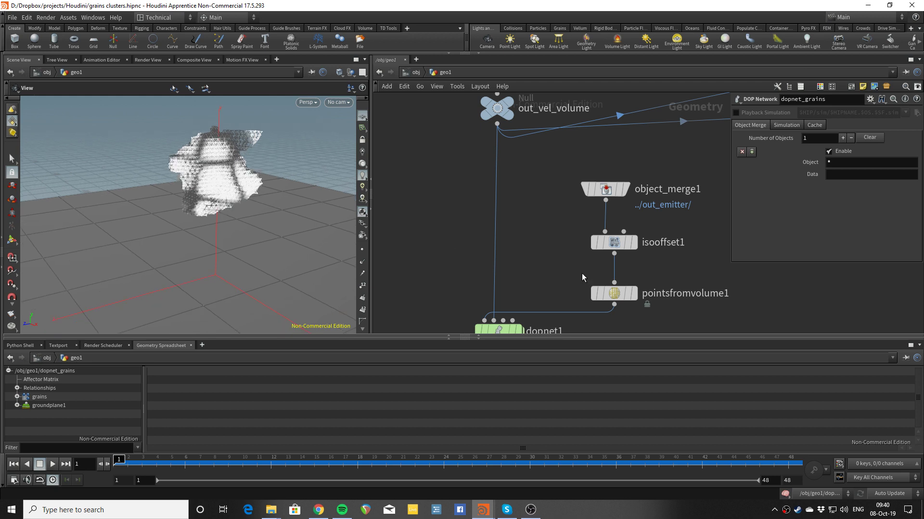
middle_click_drag(568, 275, 575, 220)
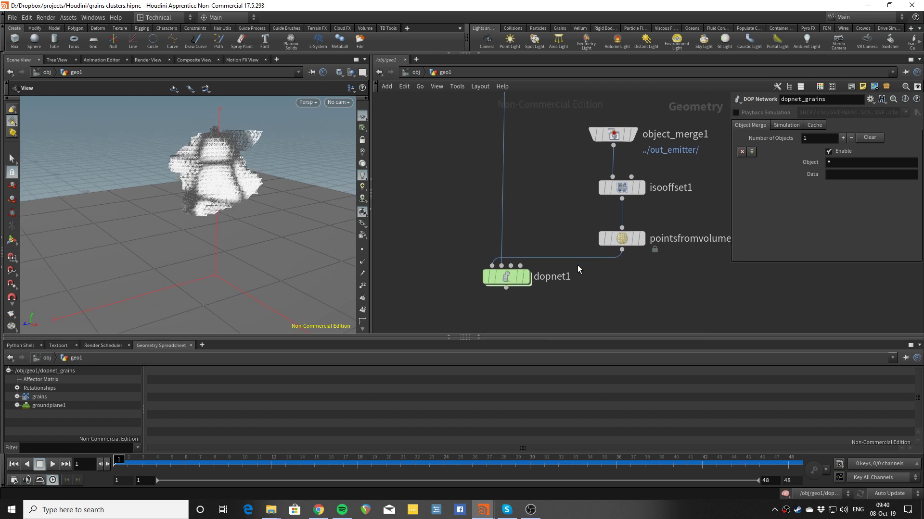
Go inside dopnet1 and review popadvectbyvolumes1's settings, including its Advection Type options, keeping Update Velocity.
double_click(507, 277)
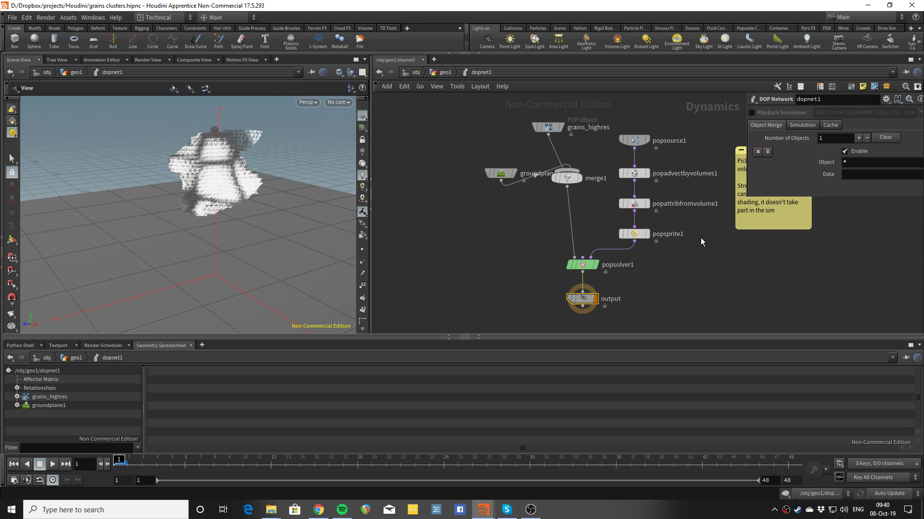
scroll(697, 231, "up", 3)
left_click(591, 185)
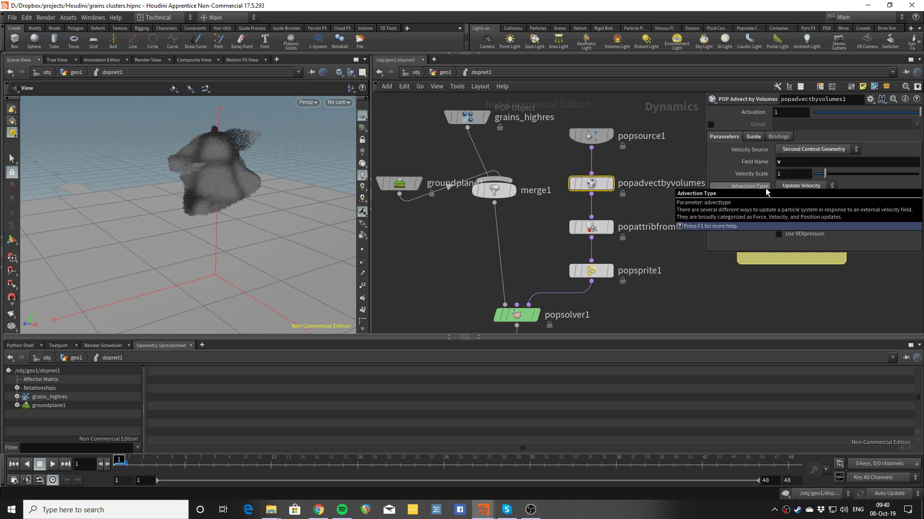
left_click(792, 189)
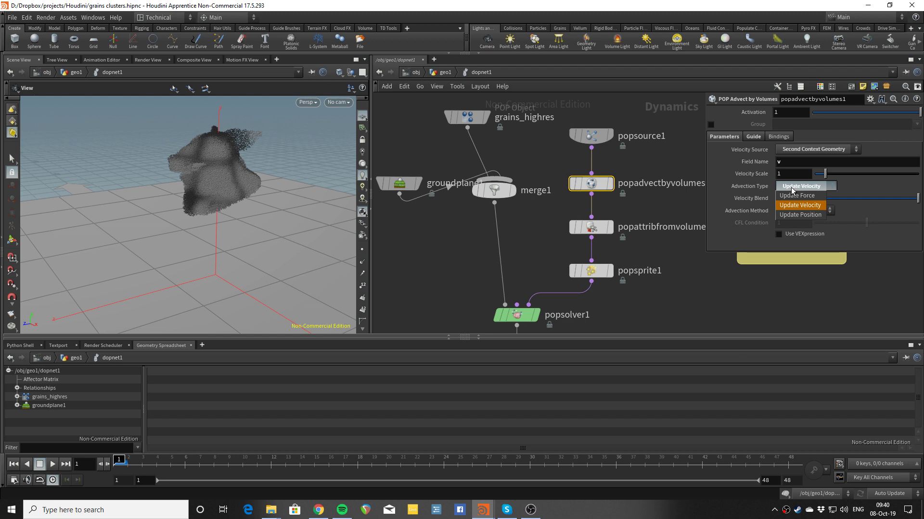
left_click(792, 190)
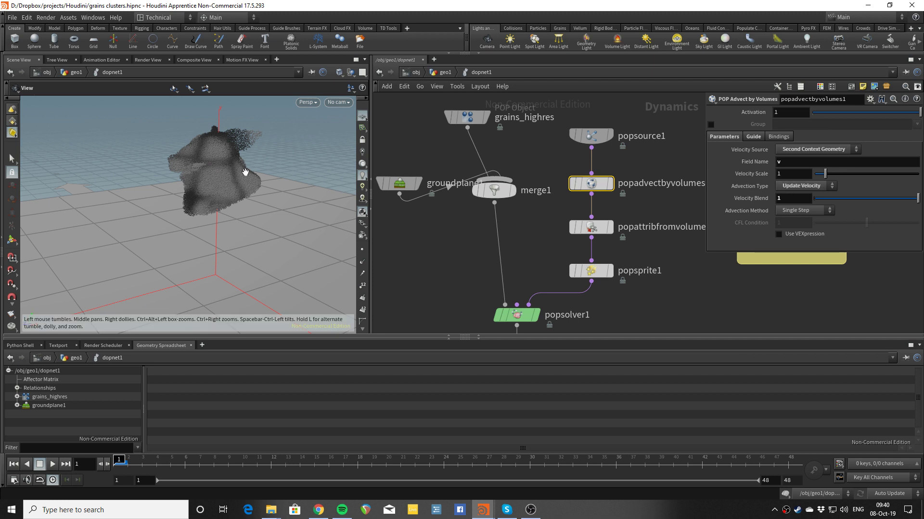
Return to the geo1 network and bring dopimport1 and the velocity rasterization nodes into view.
left_click(448, 74)
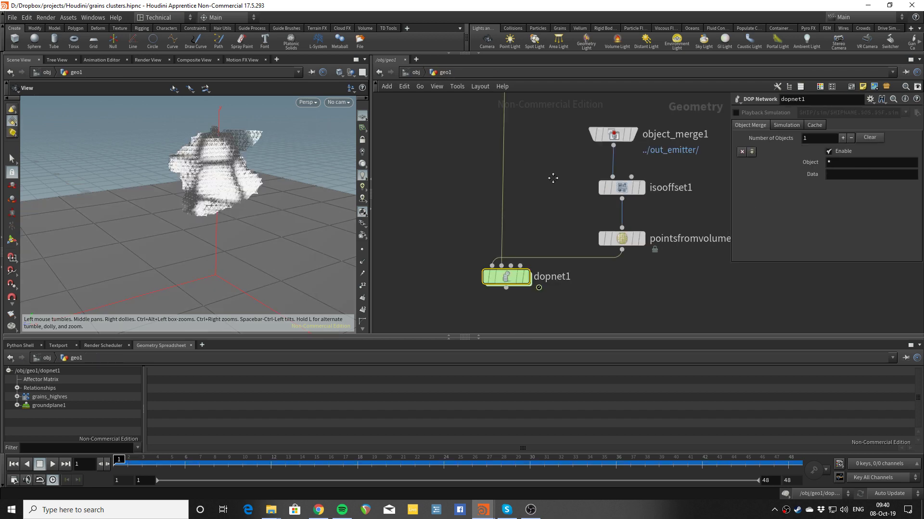
middle_click_drag(552, 178, 557, 379)
scroll(578, 179, "down", 3)
middle_click_drag(584, 175, 581, 268)
middle_click_drag(565, 190, 565, 203)
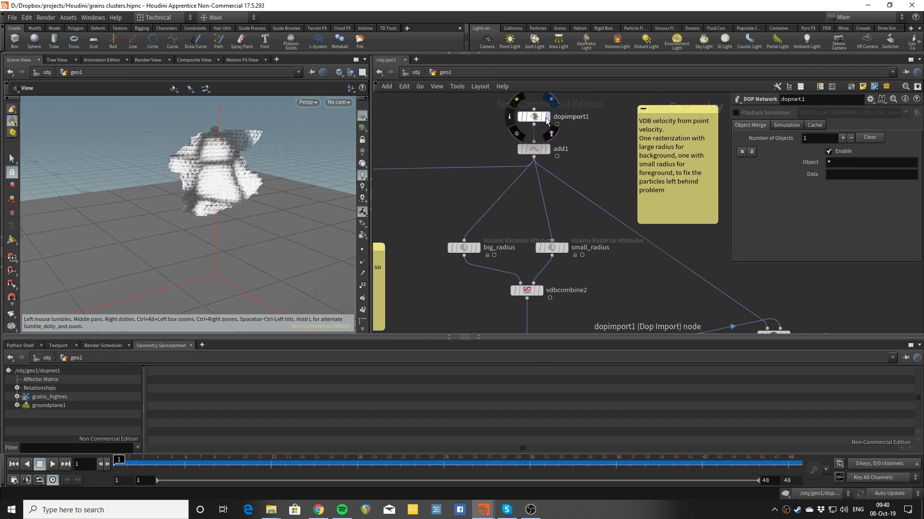
Display and select add1, and show its point attributes in the geometry spreadsheet.
left_click(548, 149)
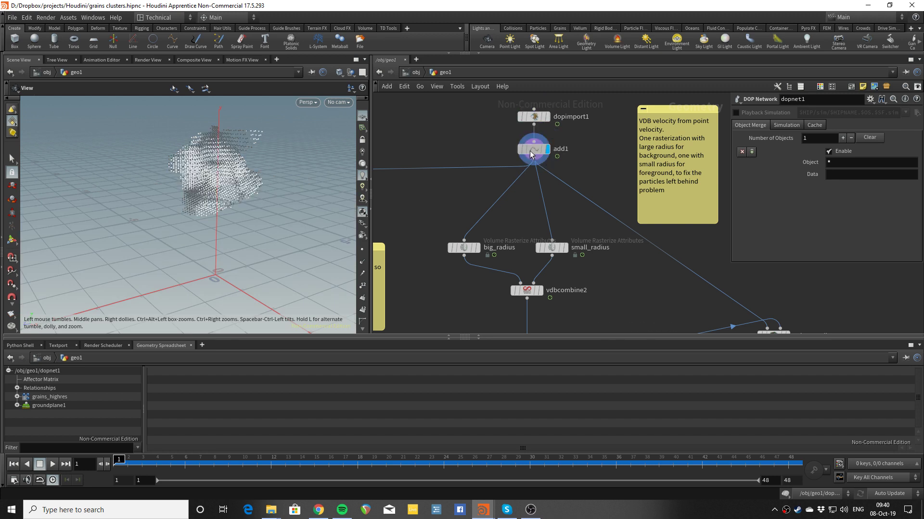
left_click(532, 150)
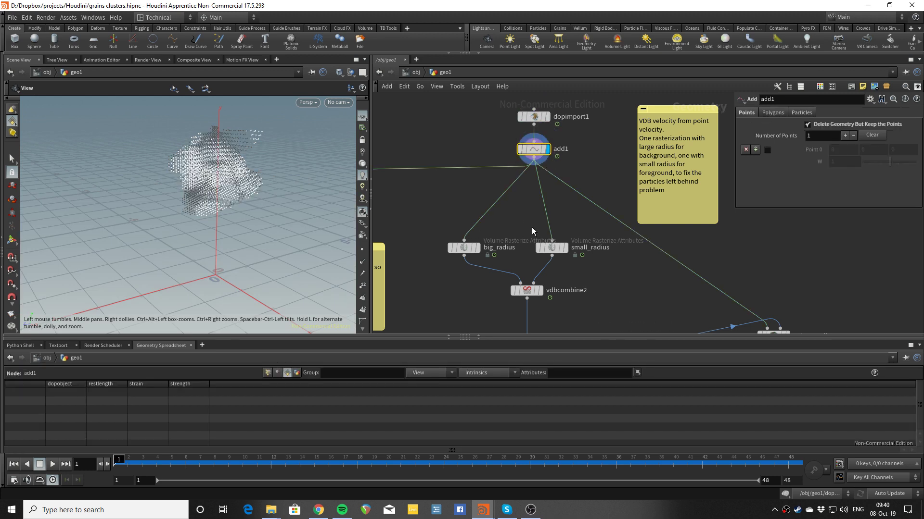
left_click(267, 373)
mouse_move(269, 451)
left_mouse_down()
mouse_move(399, 440)
mouse_move(808, 440)
mouse_move(264, 453)
left_mouse_up()
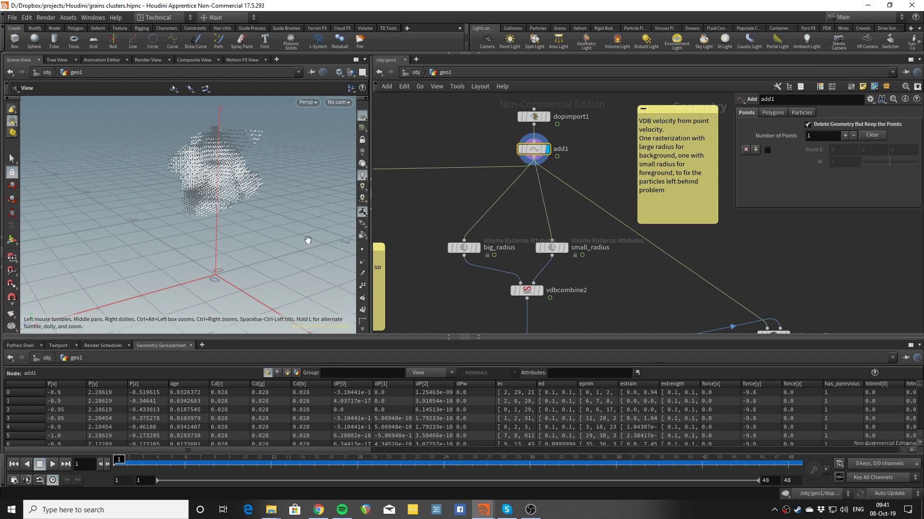
Display the small_radius velocity volume and move the timeline to frame 10.
left_click(566, 184)
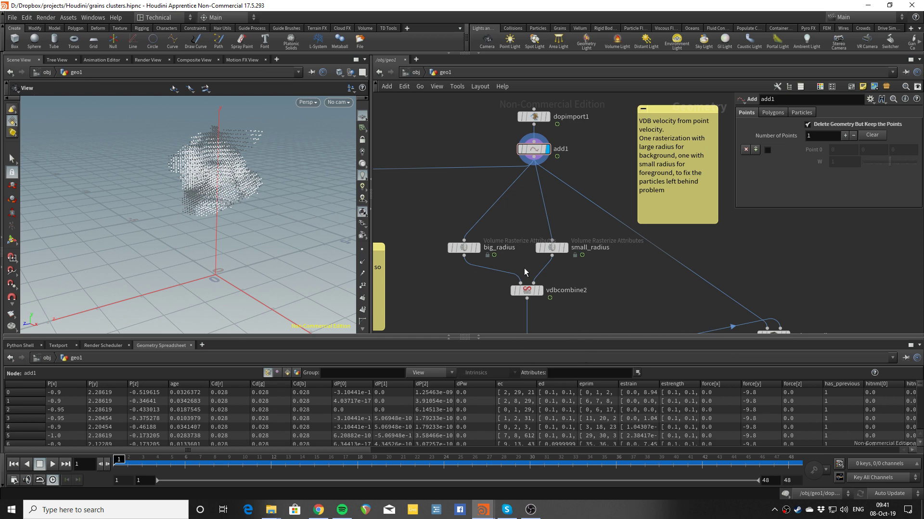
mouse_move(561, 253)
scroll(588, 293, "down", 3)
middle_click_drag(588, 293, 559, 199)
scroll(558, 199, "up", 2)
scroll(558, 198, "down", 3)
scroll(528, 175, "up", 3)
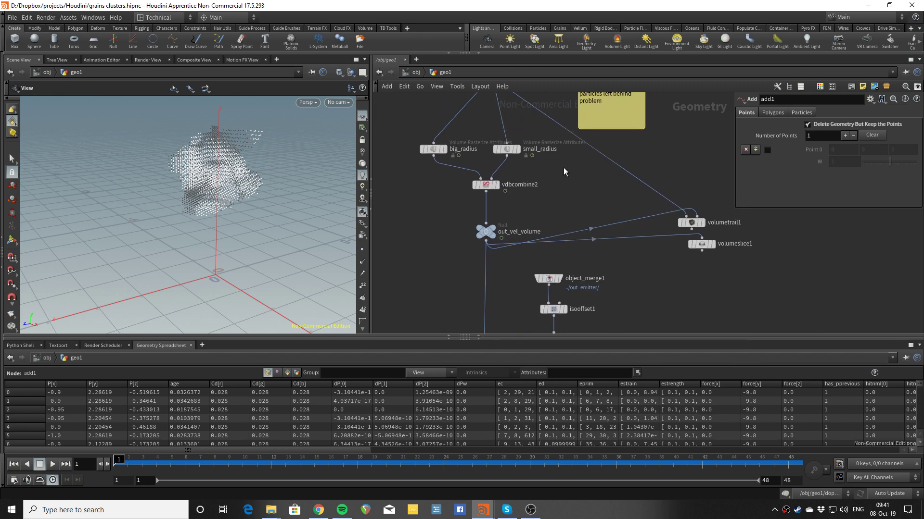
middle_click_drag(569, 186, 570, 213)
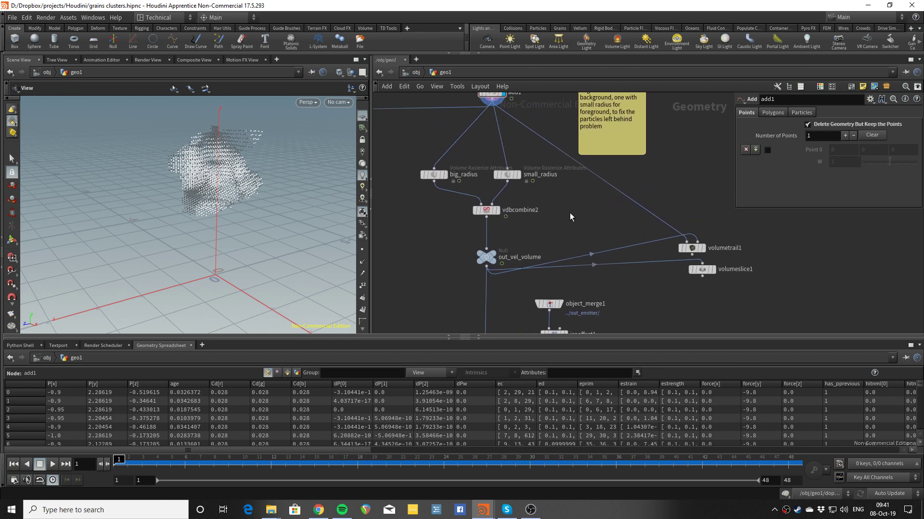
left_click(518, 175)
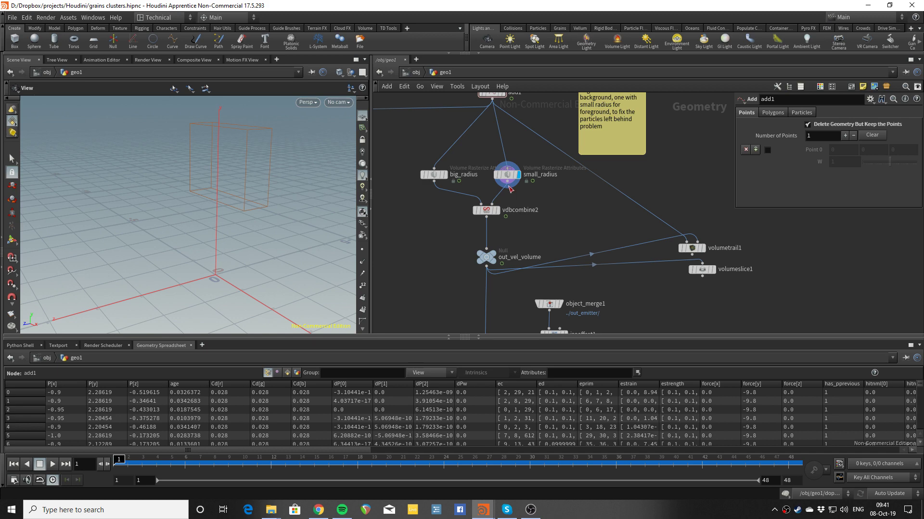
left_click(241, 461)
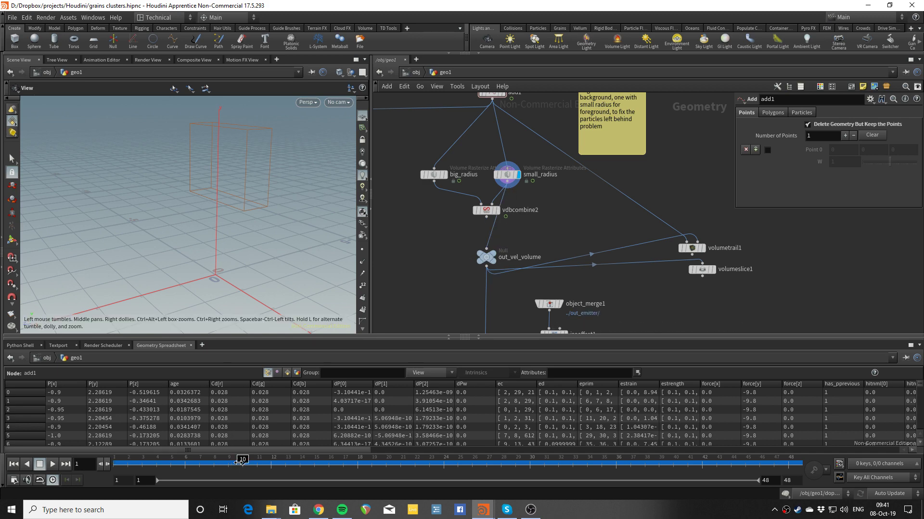
Move the timeline to frame 21 and display volumeslice1 to see the velocity volume in cross-section.
left_click_drag(241, 461, 400, 461)
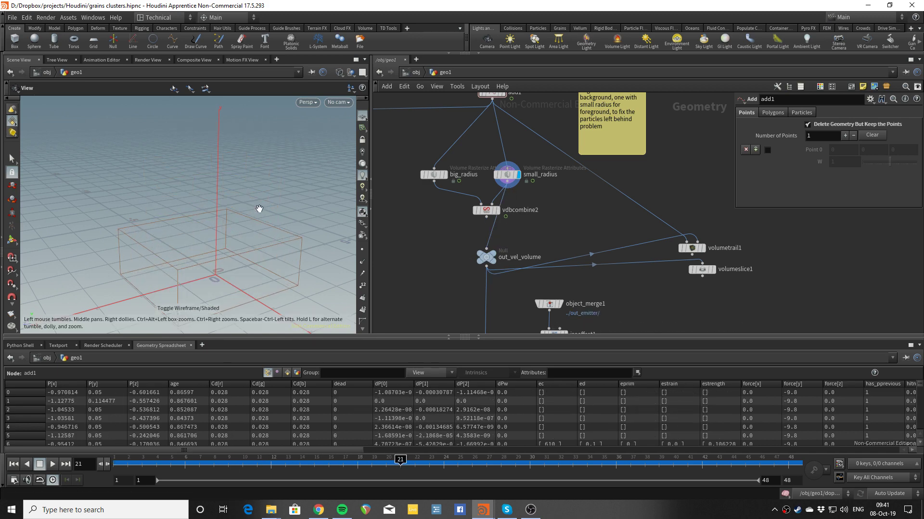
left_click(715, 271)
left_click_drag(163, 284, 176, 251)
scroll(250, 271, "up", 3)
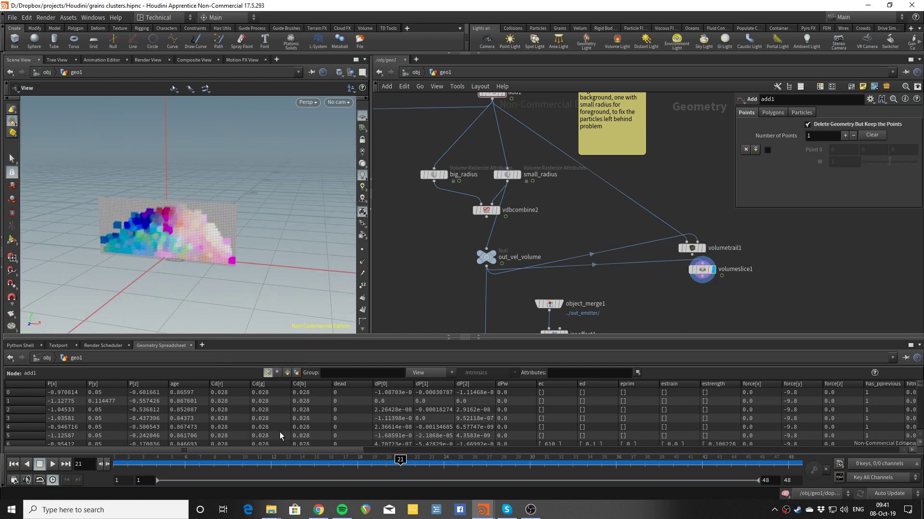
Select small_radius and examine the velocity slice close up, focusing on the isolated blocks around single particles.
left_click(507, 174)
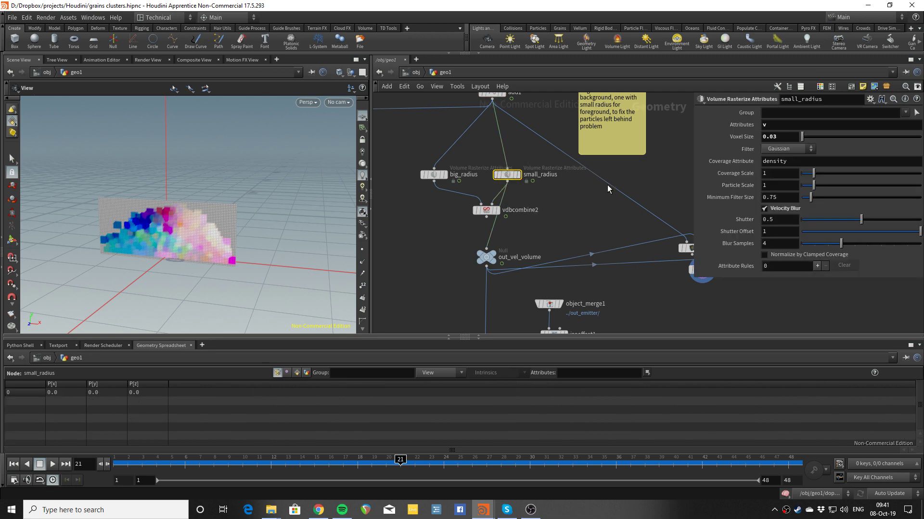
scroll(243, 204, "up", 2)
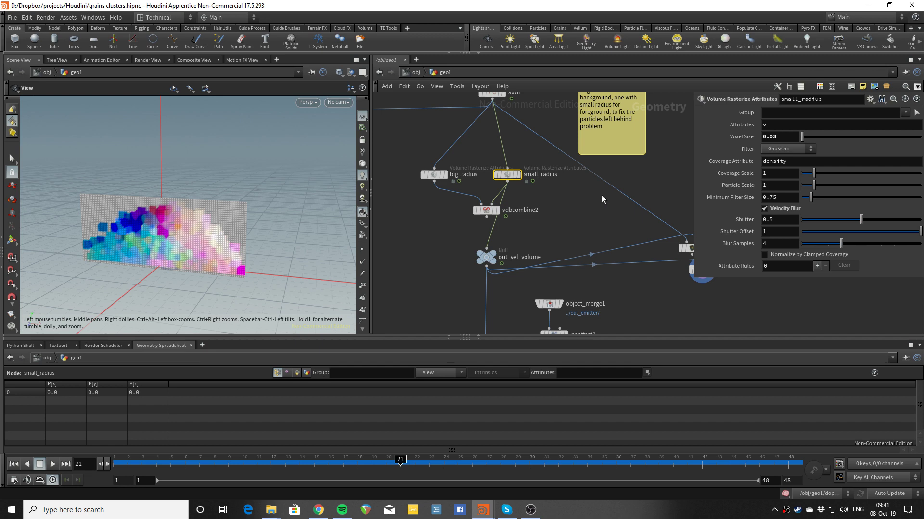
scroll(191, 198, "up", 3)
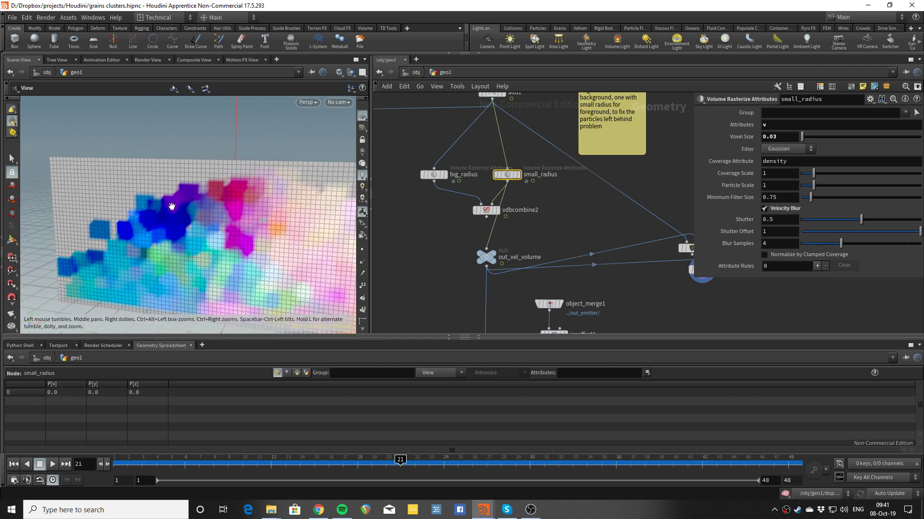
left_click_drag(172, 206, 202, 182)
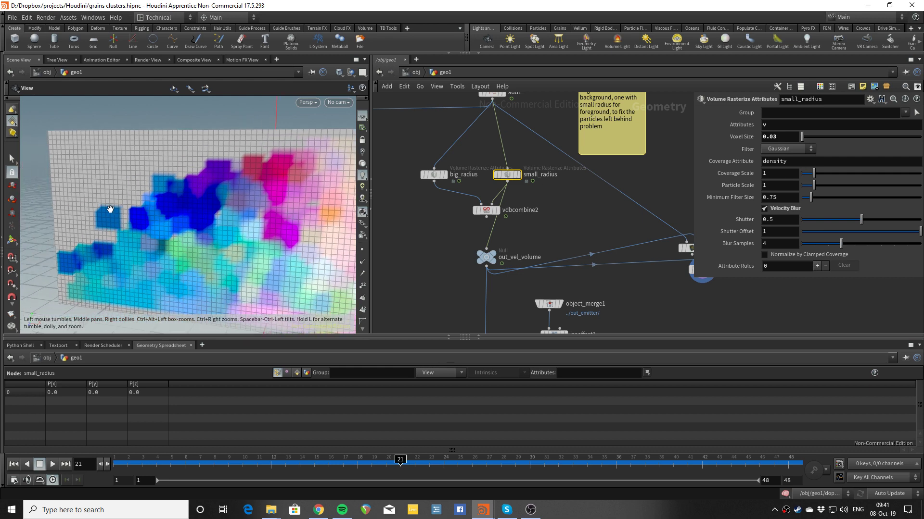
scroll(111, 218, "up", 2)
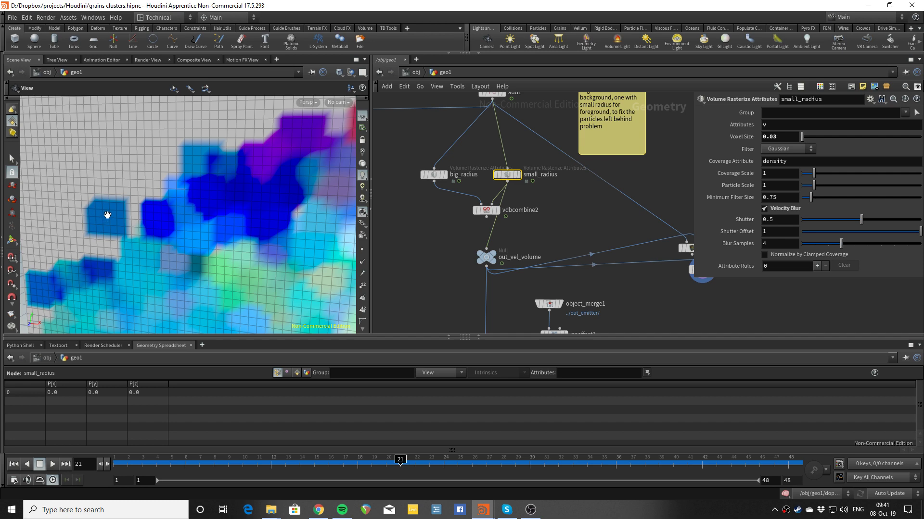
scroll(113, 217, "down", 3)
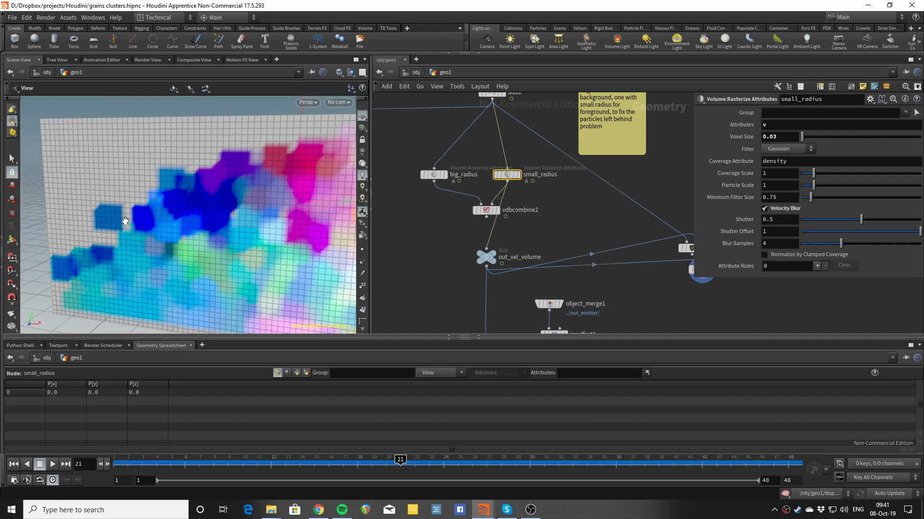
scroll(125, 220, "down", 5)
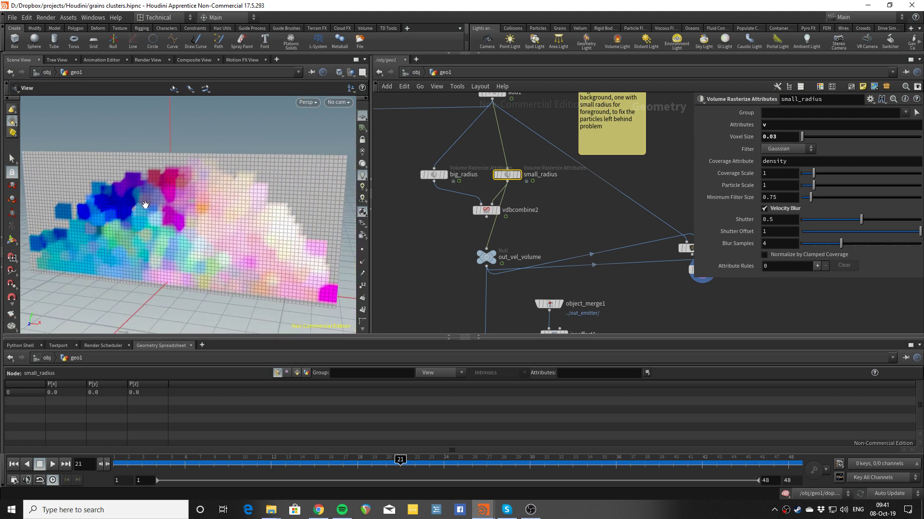
middle_click_drag(145, 205, 150, 202)
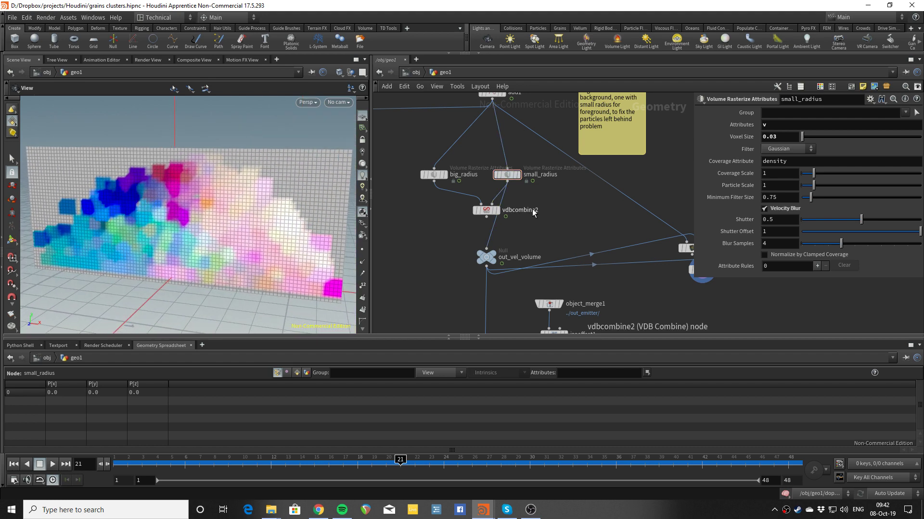
Move vdbcombine2 clear of the wire and try Particle Scale values of 1.17 and 1.13 on small_radius, restoring it to 1.
left_click_drag(484, 210, 451, 212)
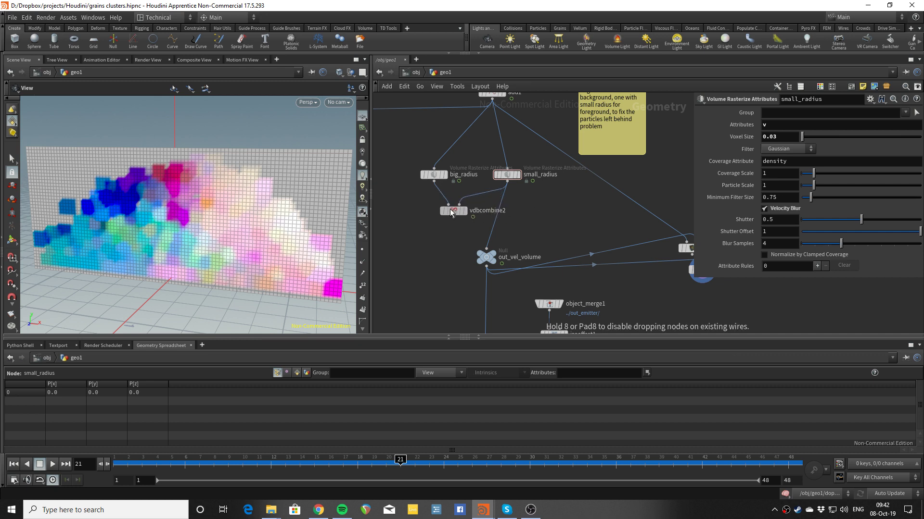
left_click(512, 177)
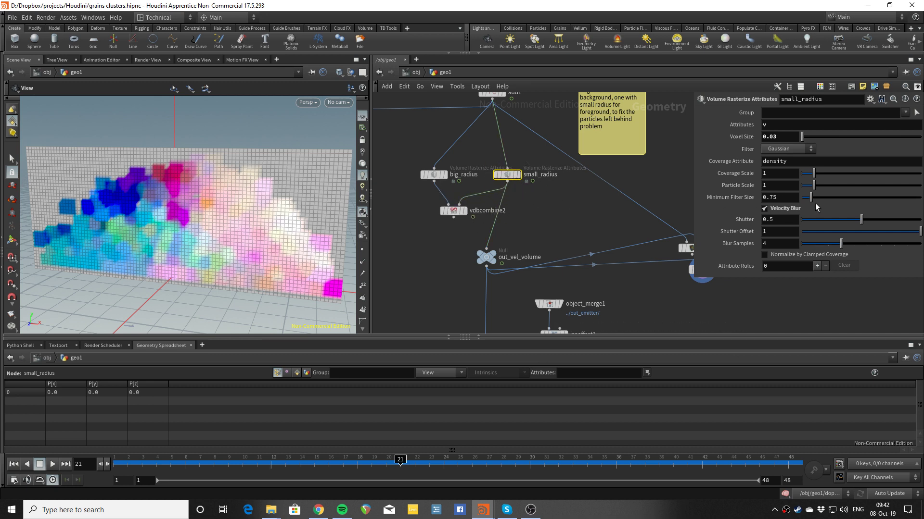
left_click_drag(813, 189, 819, 189)
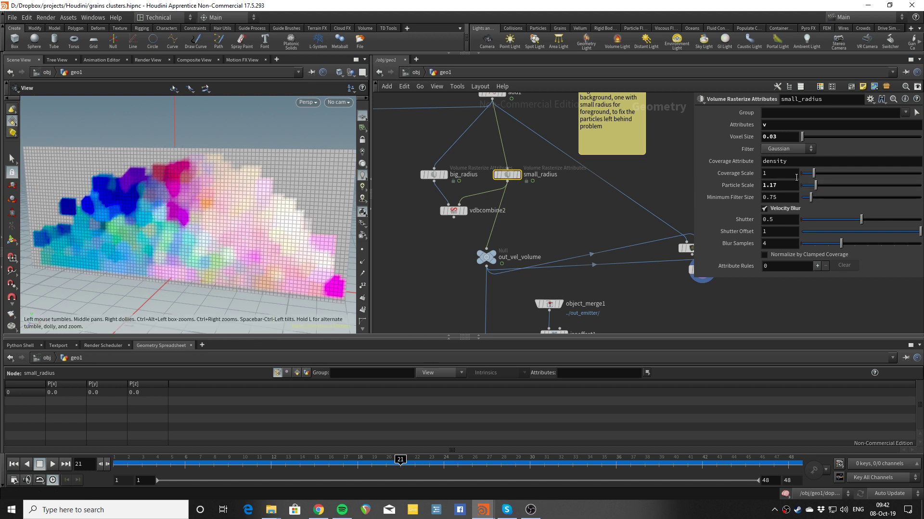
left_click_drag(818, 185, 815, 185)
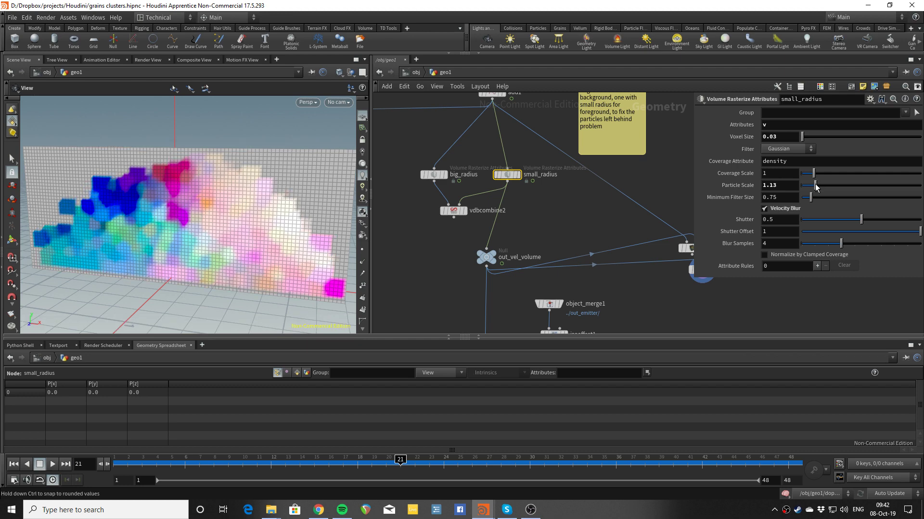
left_click(789, 188)
type("1")
key("Tab")
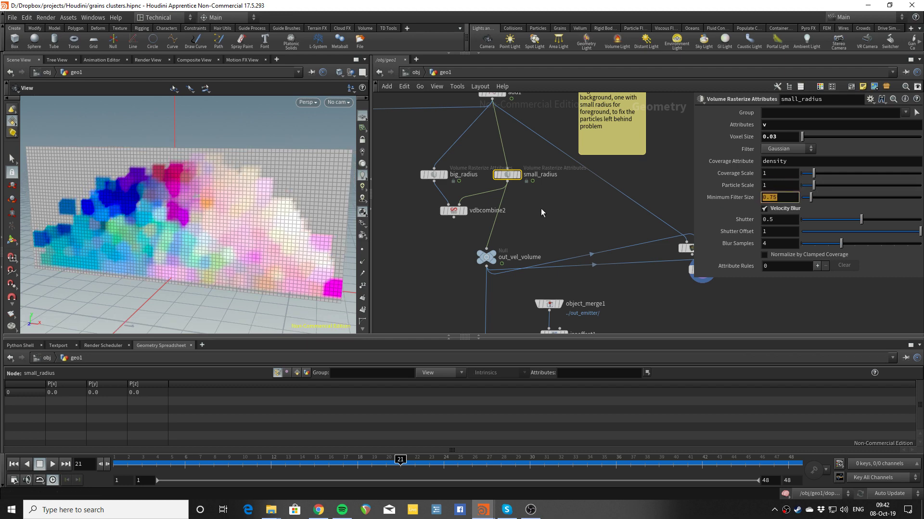
Go inside dopnet1, play the high-resolution grains simulation up to frame 17, and inspect the particles.
left_click(546, 218)
middle_click_drag(557, 242, 555, 146)
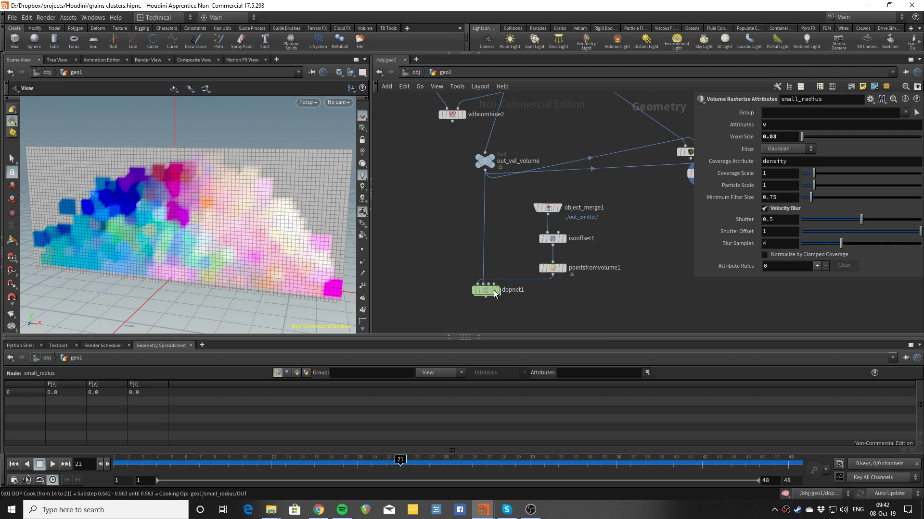
double_click(488, 291)
right_click_drag(344, 241, 319, 243)
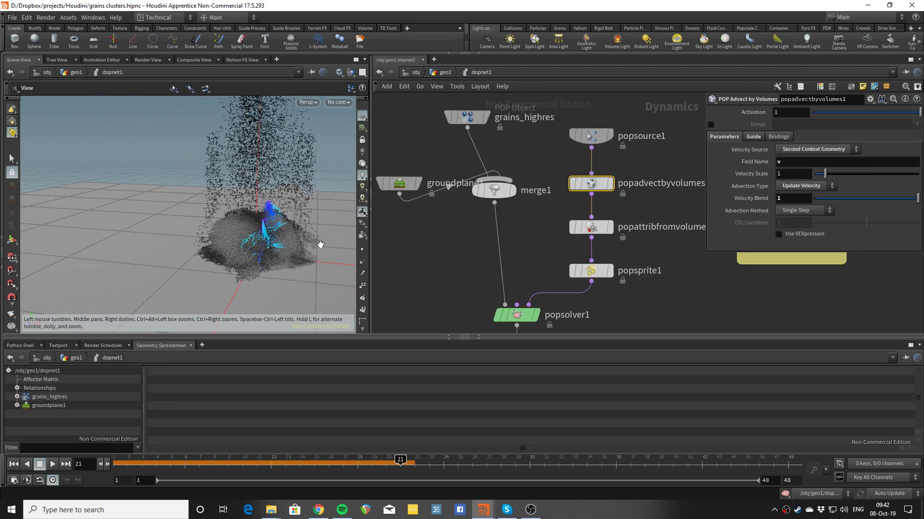
middle_click_drag(304, 194, 282, 201)
key("Up")
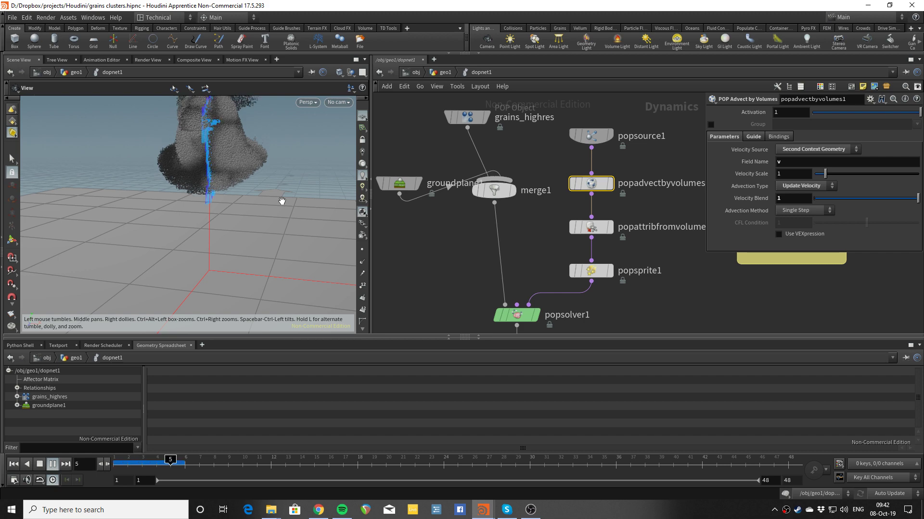
key("Up")
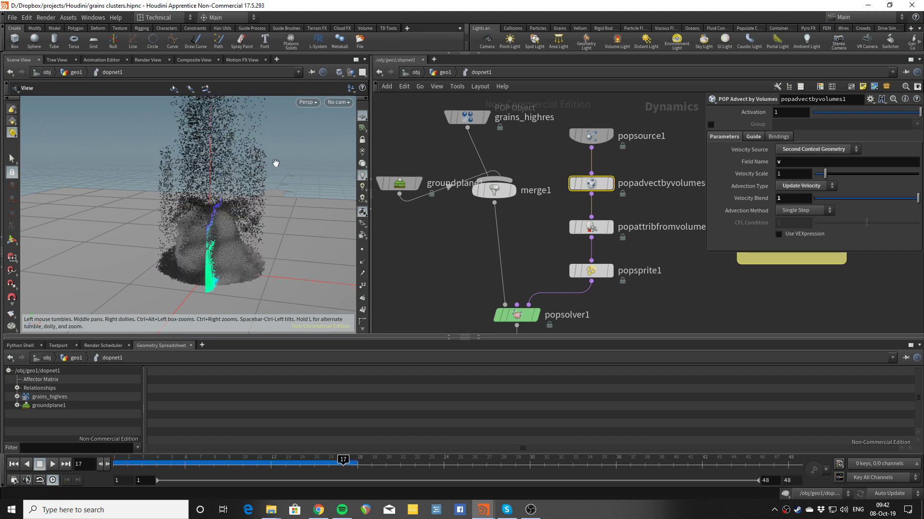
right_click_drag(275, 163, 264, 212)
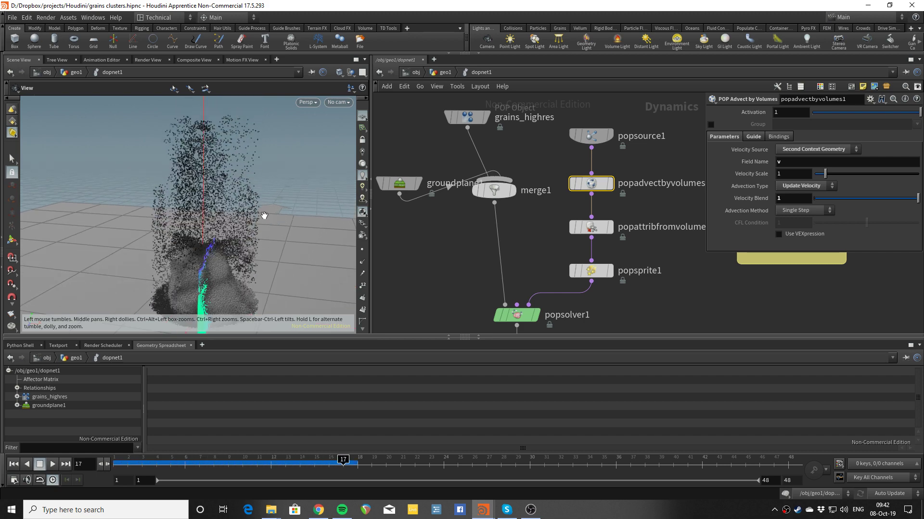
Return to the geo1 network, move the timeline to frame 19, and inspect the velocity slice up close.
left_click(442, 73)
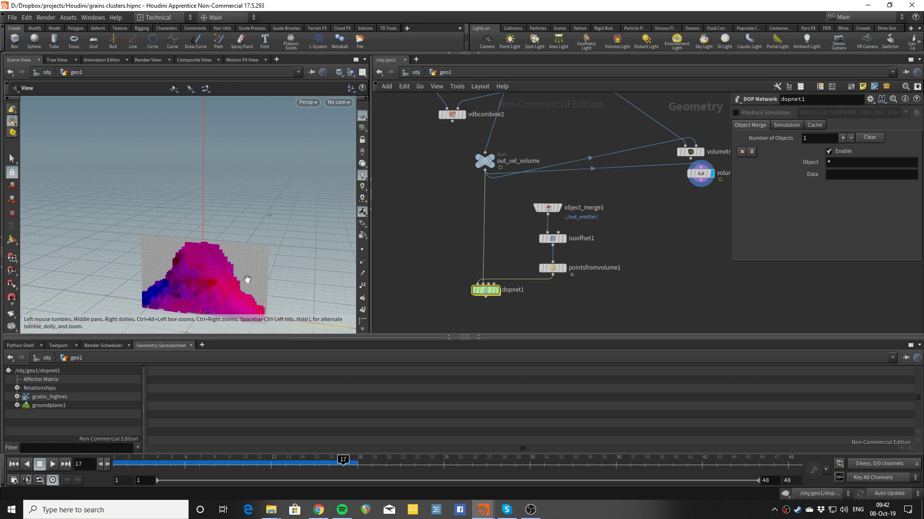
right_click_drag(247, 279, 264, 347)
left_click_drag(241, 463, 371, 462)
right_click_drag(227, 237, 236, 269)
middle_click_drag(237, 269, 247, 210)
left_click_drag(236, 212, 243, 194)
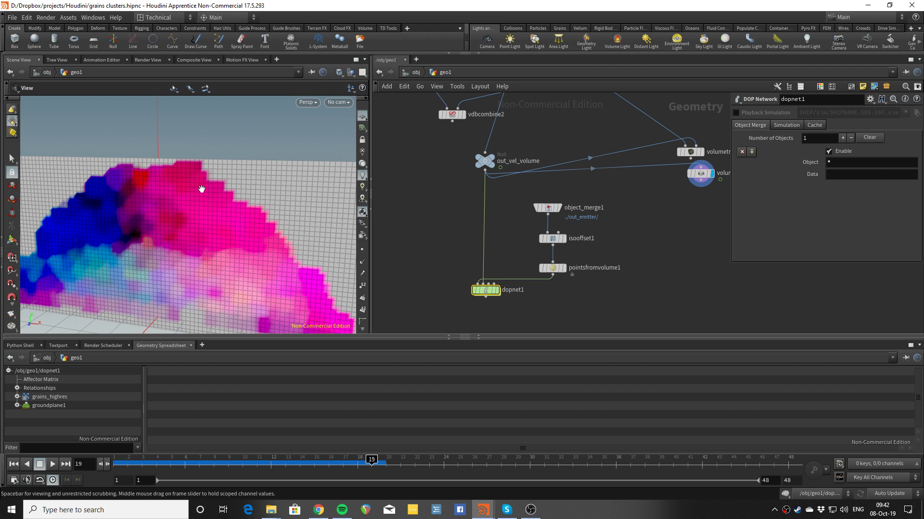
middle_click_drag(186, 193, 217, 184)
Try a Particle Scale of 4.01 on small_radius, inspect the effect on the velocity slice, and reset it to 1.
middle_click_drag(509, 132, 509, 163)
scroll(501, 161, "up", 3)
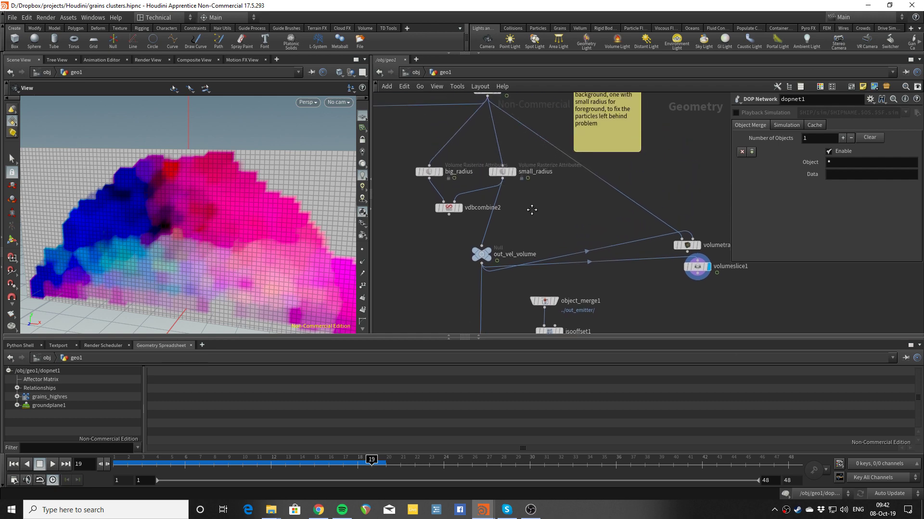
scroll(545, 236, "down", 2)
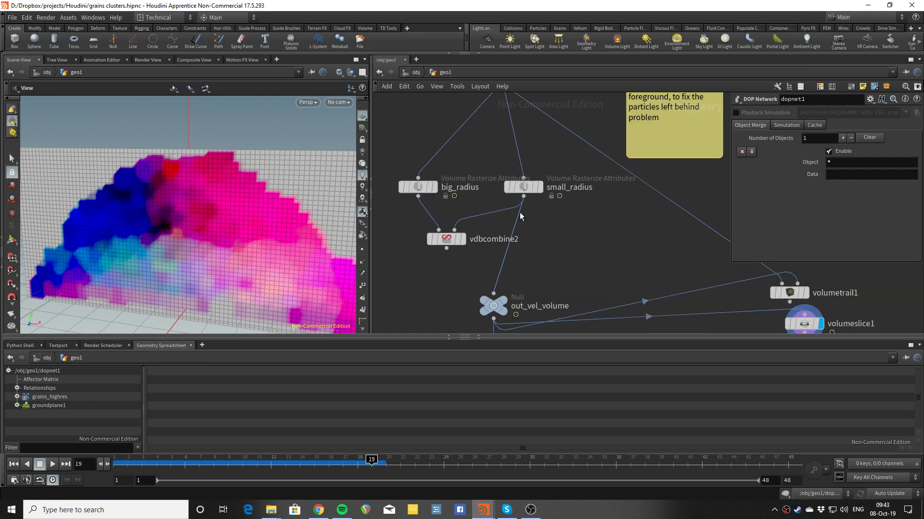
left_click(523, 187)
left_click_drag(820, 187, 845, 190)
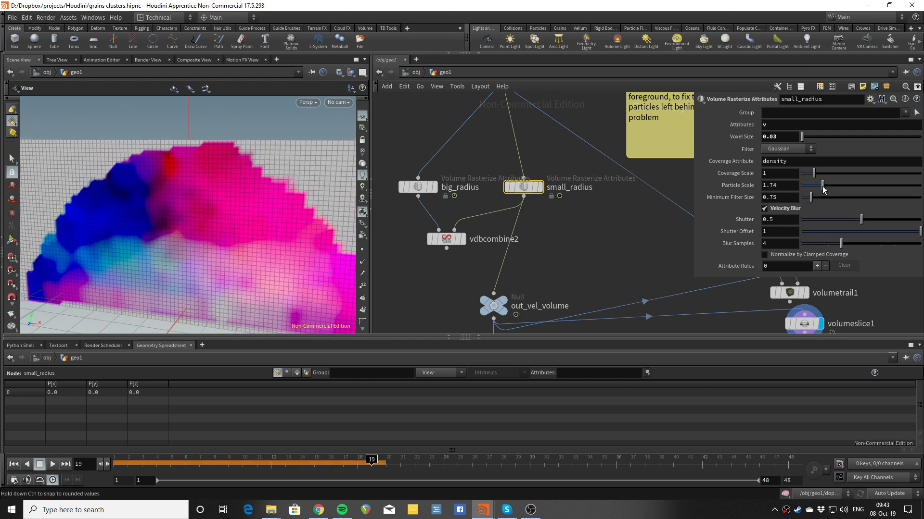
scroll(187, 223, "down", 3)
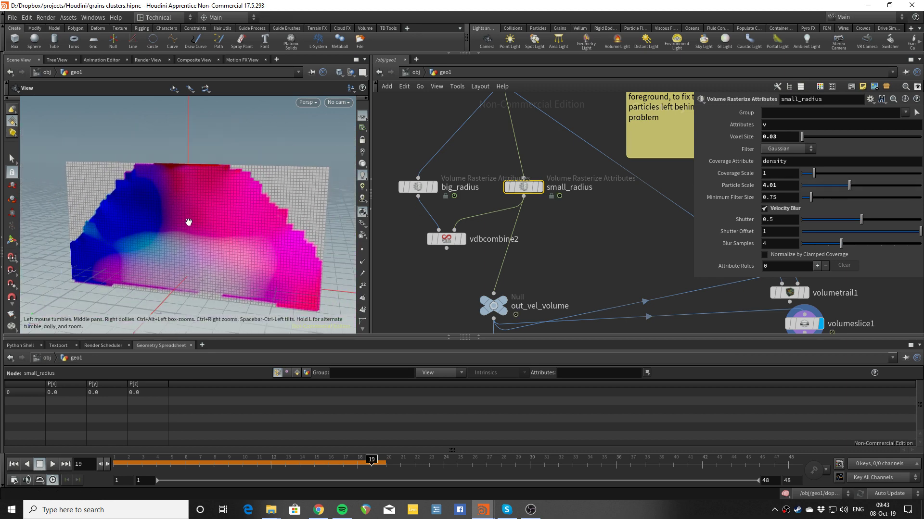
left_click_drag(188, 223, 206, 200)
scroll(237, 207, "up", 2)
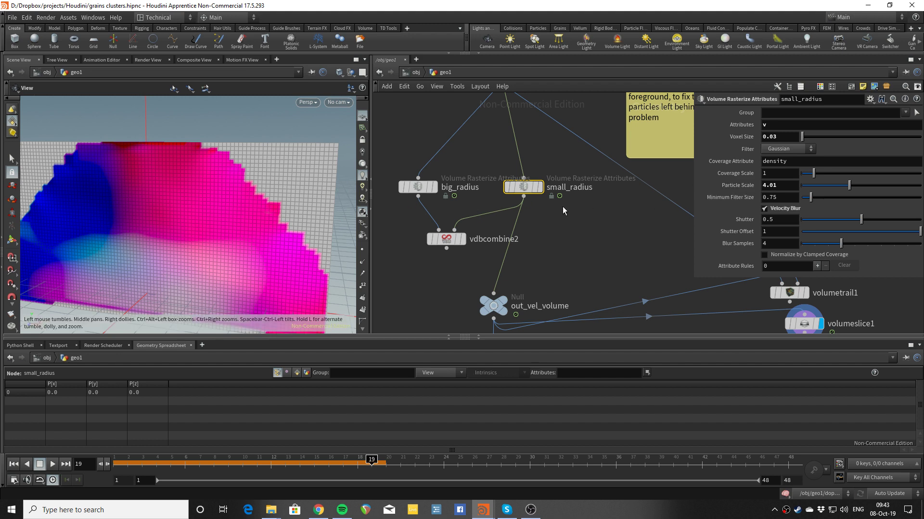
middle_click(746, 184, "ctrl")
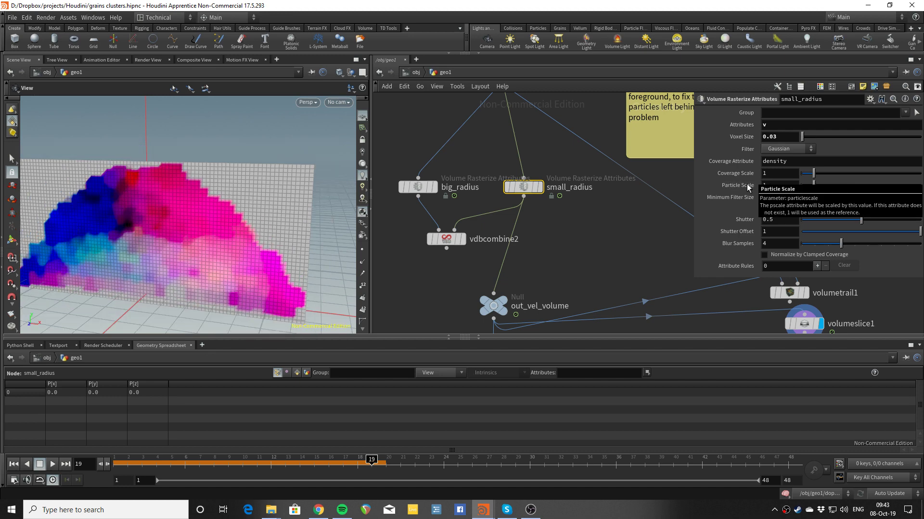
Connect the output of vdbcombine2 to out_vel_volume.
middle_click_drag(492, 214, 512, 192)
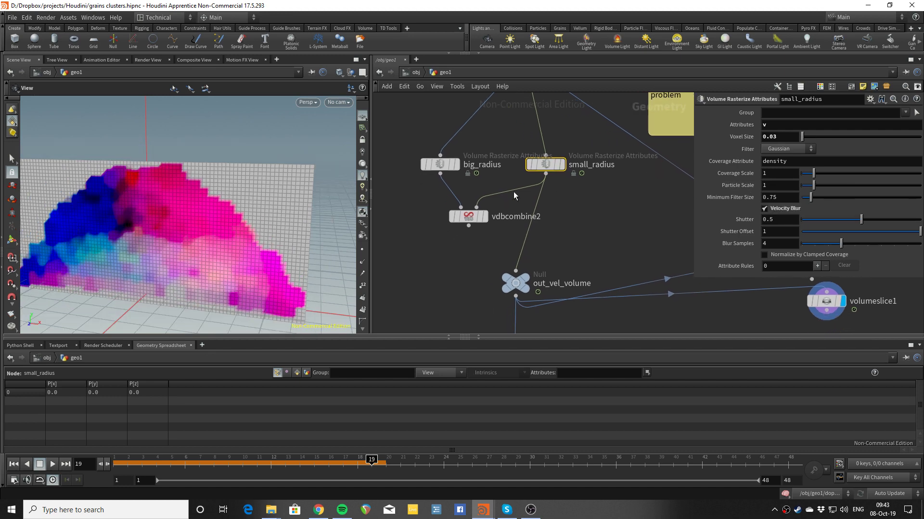
middle_click_drag(508, 240, 498, 222)
left_click_drag(458, 208, 505, 253)
Display big_radius, small_radius and vdbcombine2 in turn, and return the display to volumeslice1.
left_click(447, 149)
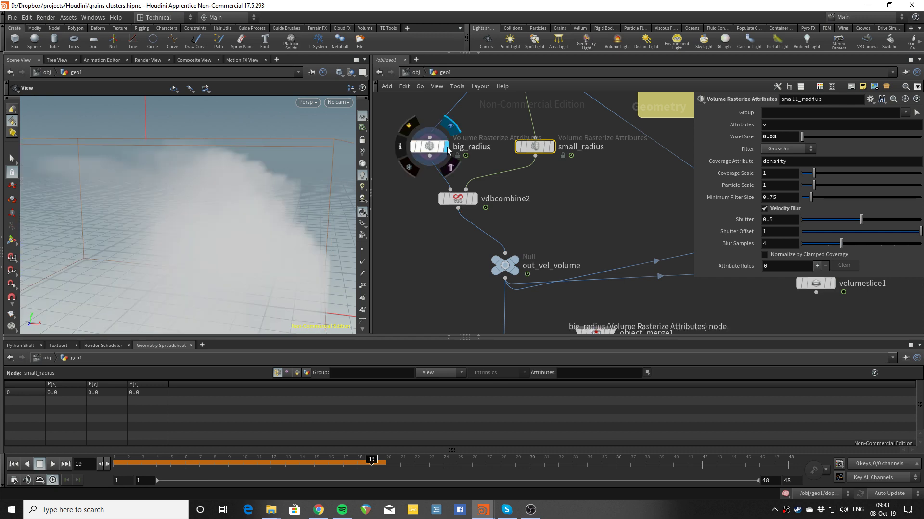
left_click(550, 147)
left_click(472, 198)
scroll(572, 246, "down", 2)
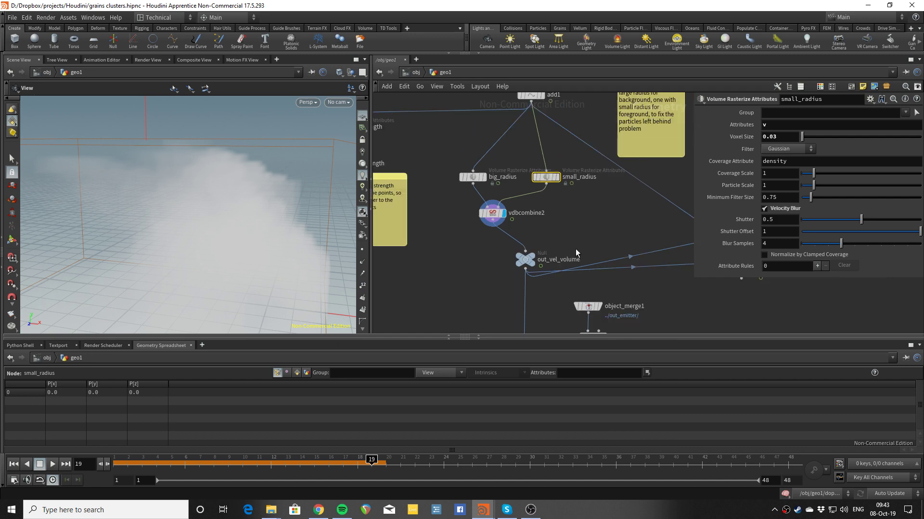
middle_click_drag(576, 249, 493, 222)
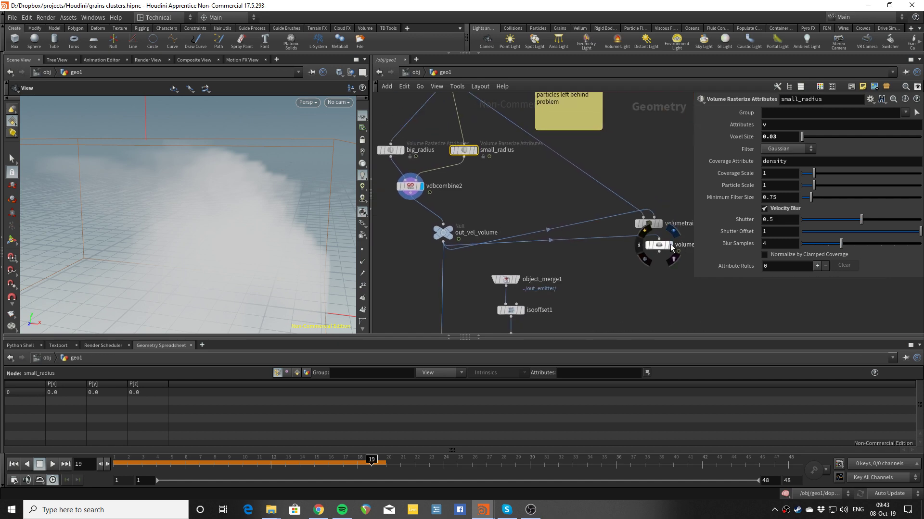
left_click(669, 246)
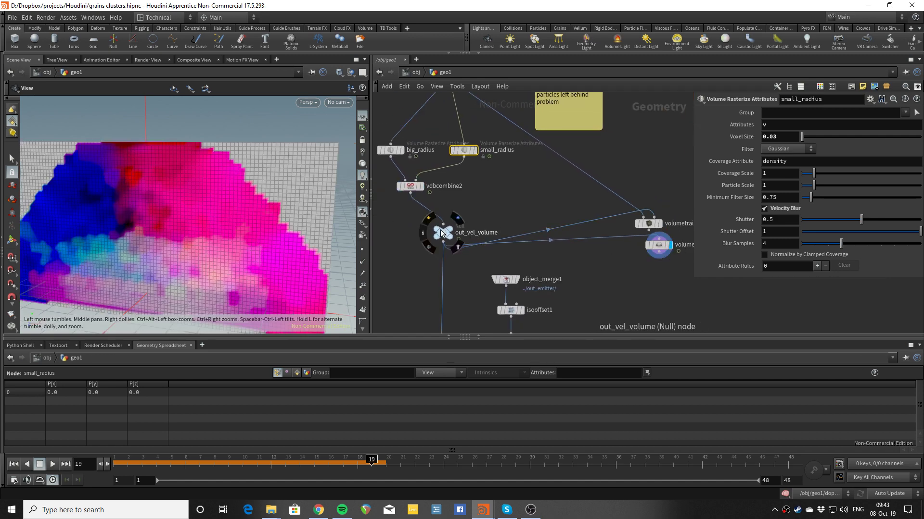
Review the Operation choices of vdbcombine2, keep Replace A with Active B, and inspect the whole velocity slice.
left_click(409, 185)
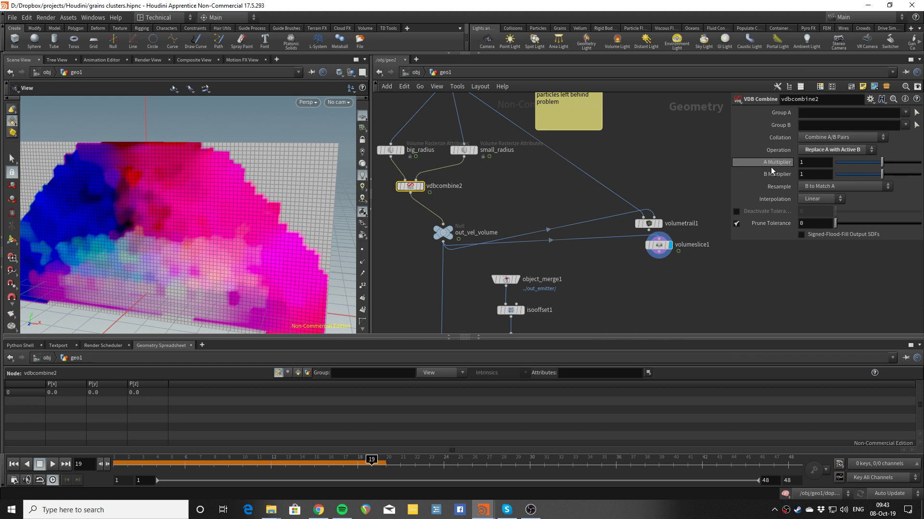
left_click(834, 151)
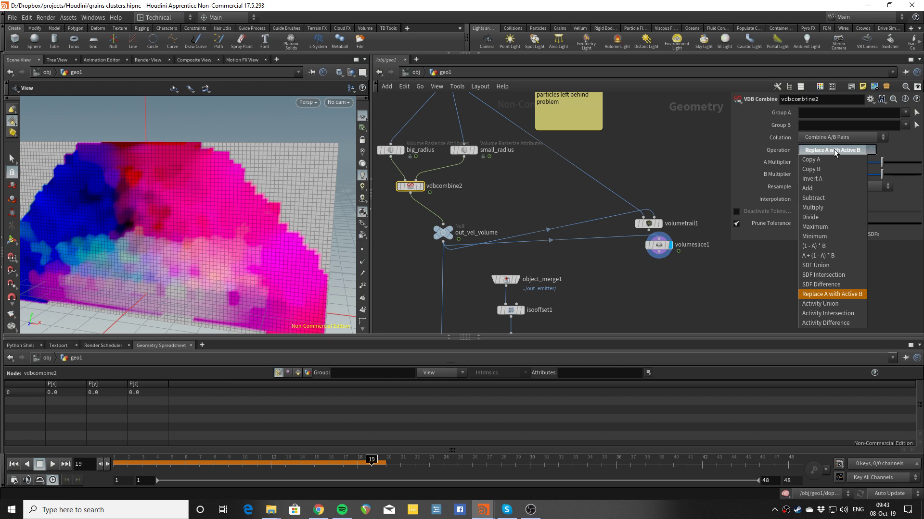
left_click(834, 151)
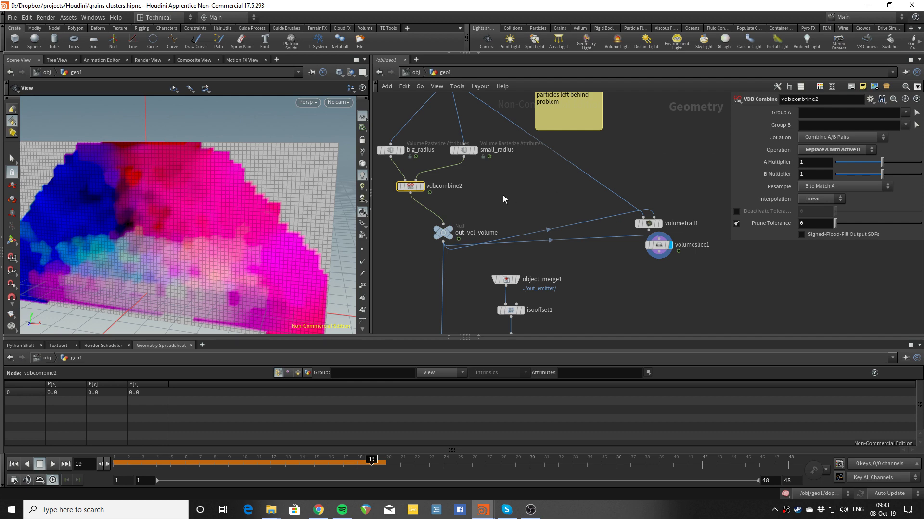
middle_click_drag(503, 195, 533, 143)
left_click_drag(260, 189, 102, 199)
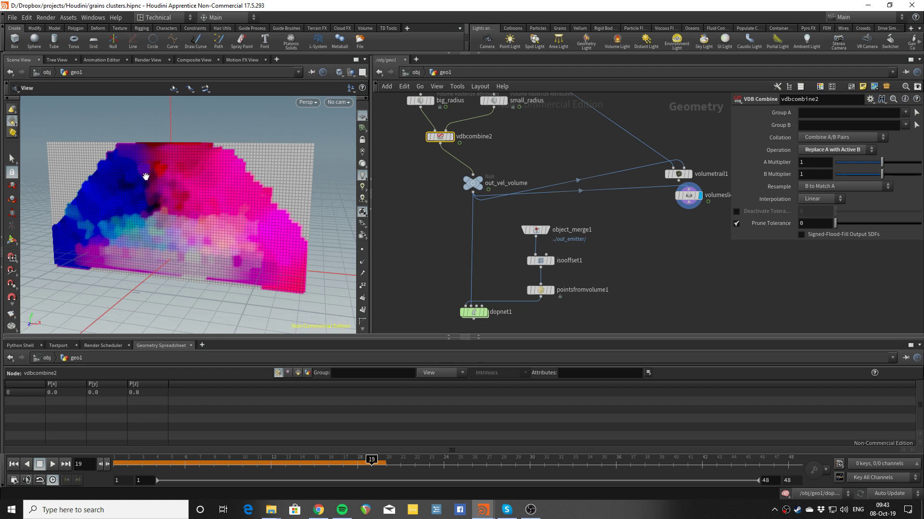
Display isooffset1 and pointsfromvolume1, return to frame 1, and inspect the high-resolution points up close.
middle_click_drag(462, 238, 454, 207)
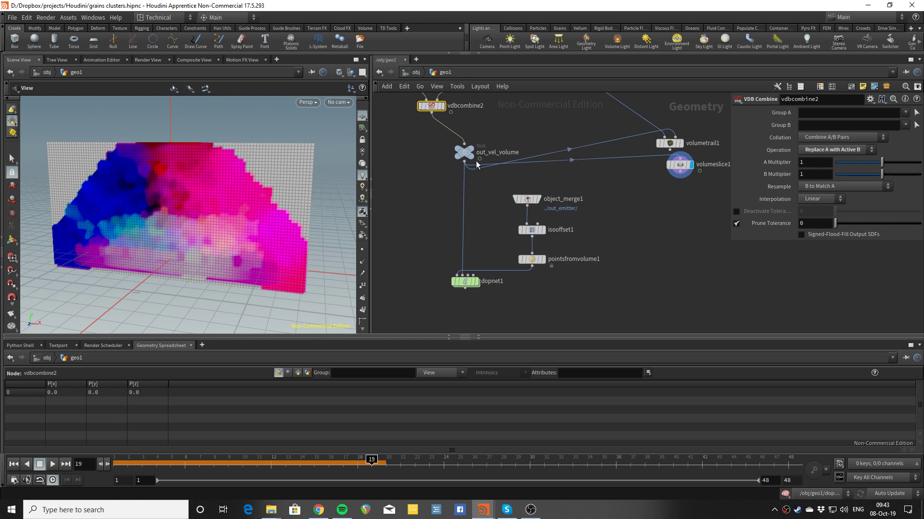
left_click(538, 199)
left_click(542, 230)
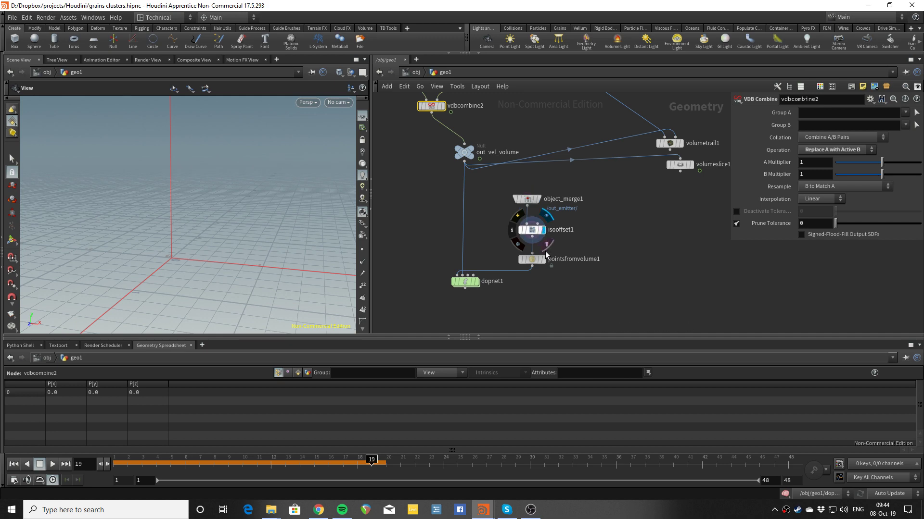
left_click(542, 260)
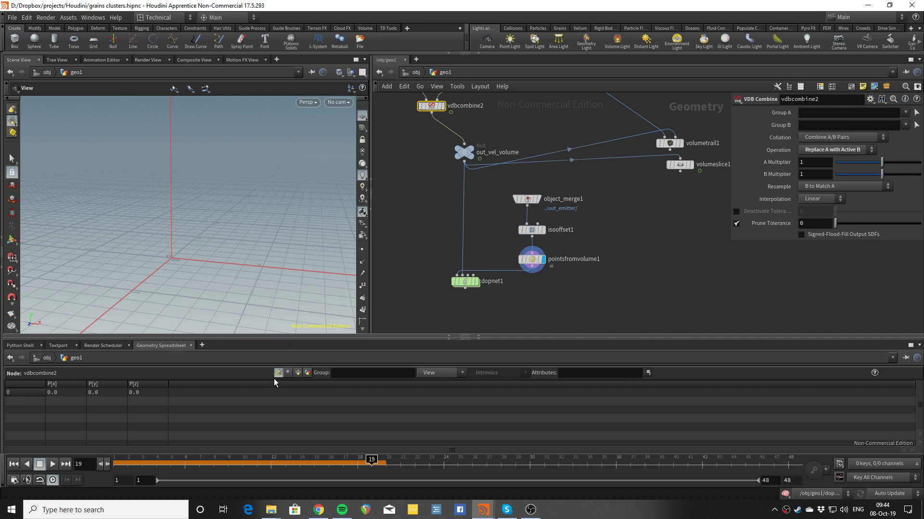
left_click(13, 464)
scroll(177, 226, "down", 3)
middle_click_drag(204, 188, 189, 293)
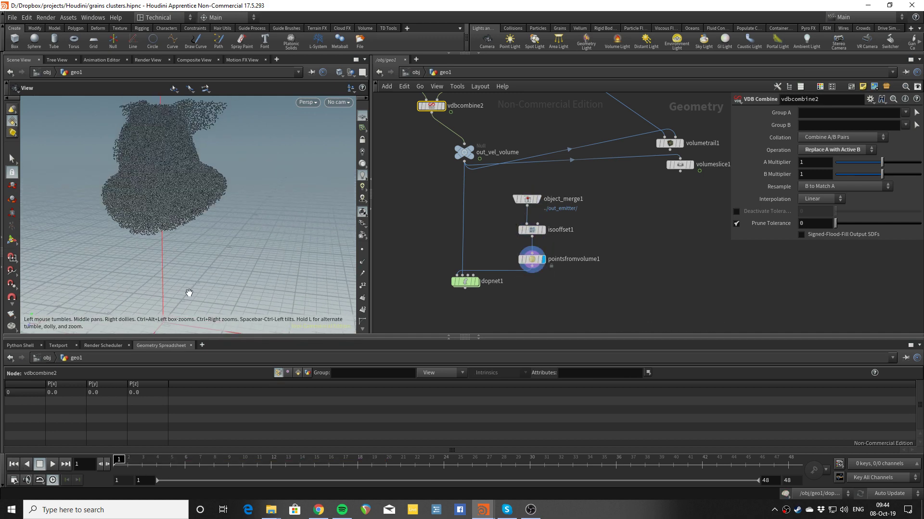
scroll(175, 182, "up", 2)
middle_click_drag(175, 182, 186, 237)
scroll(183, 173, "up", 1)
middle_click_drag(185, 186, 187, 163)
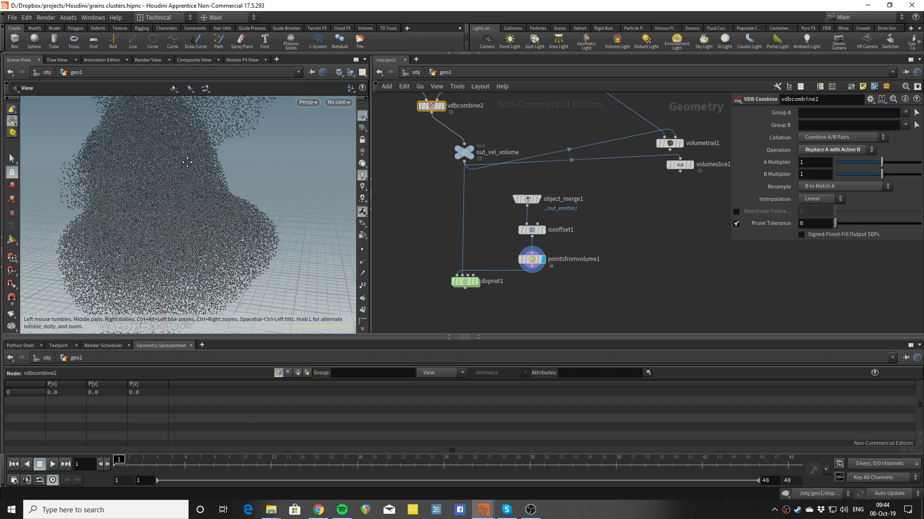
scroll(187, 163, "up", 1)
Select pointsfromvolume1 and examine its point separation and jitter settings against the generated point cloud.
left_click(531, 230)
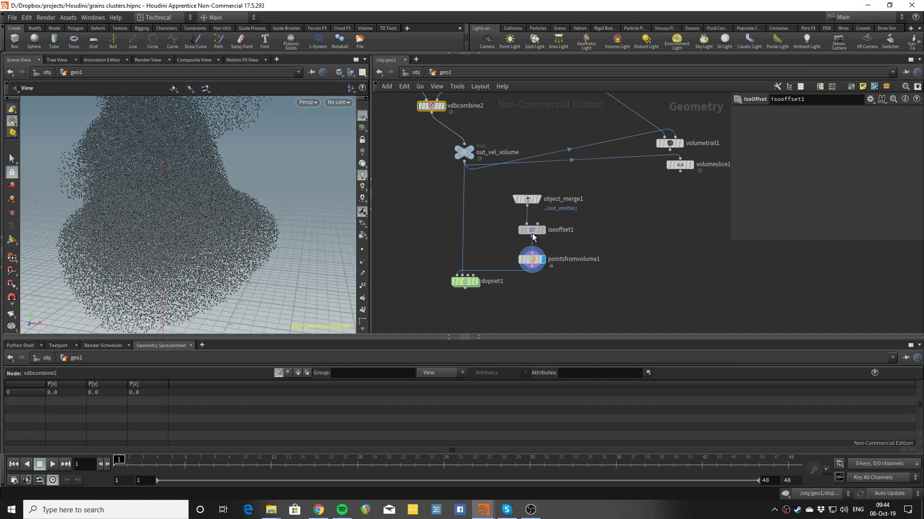
left_click(534, 260)
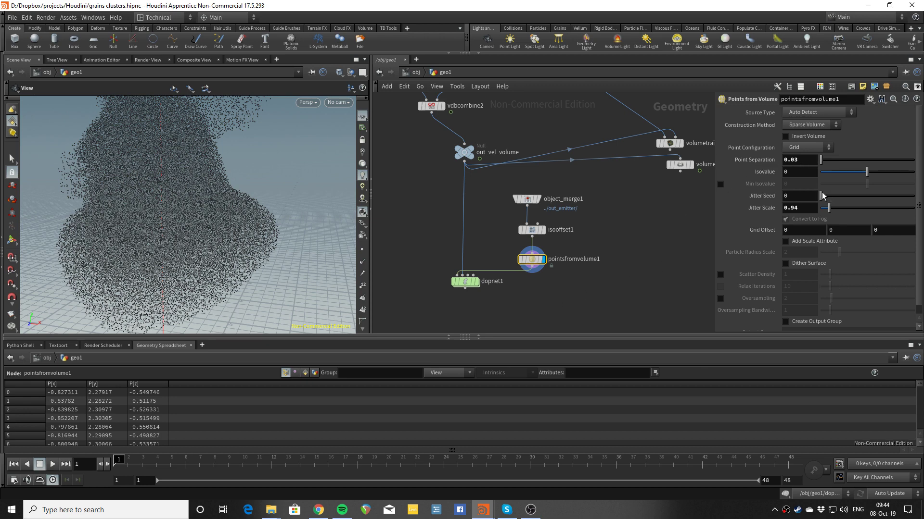
left_click_drag(821, 194, 780, 201)
mouse_move(221, 162)
left_mouse_down()
mouse_move(212, 180)
mouse_move(206, 166)
left_mouse_up()
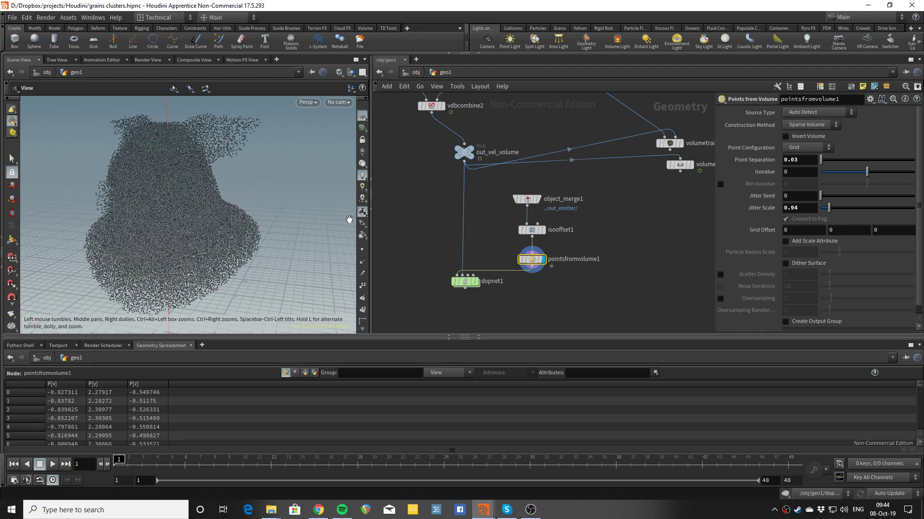
Enter the dopnet1 network and move the merge1 node down, closer to popsolver1.
double_click(465, 282)
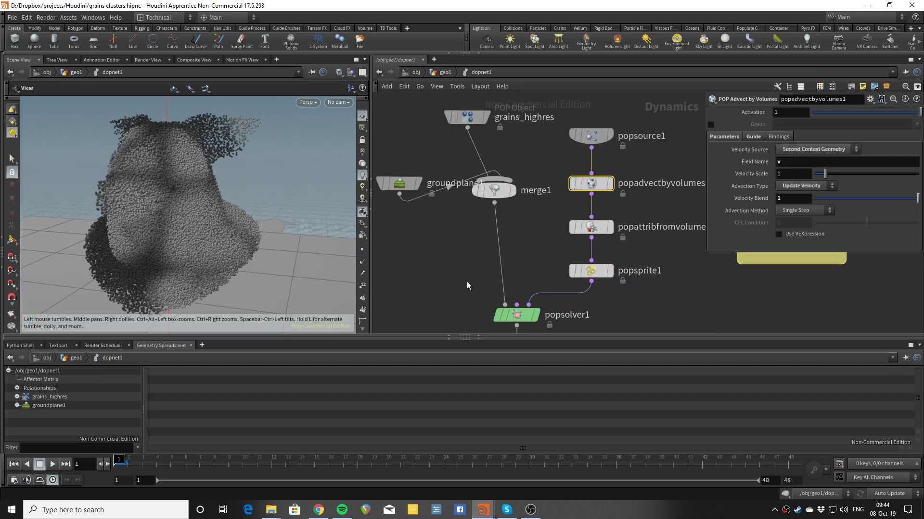
scroll(463, 255, "down", 3)
middle_click_drag(463, 260, 429, 221)
scroll(466, 187, "up", 2)
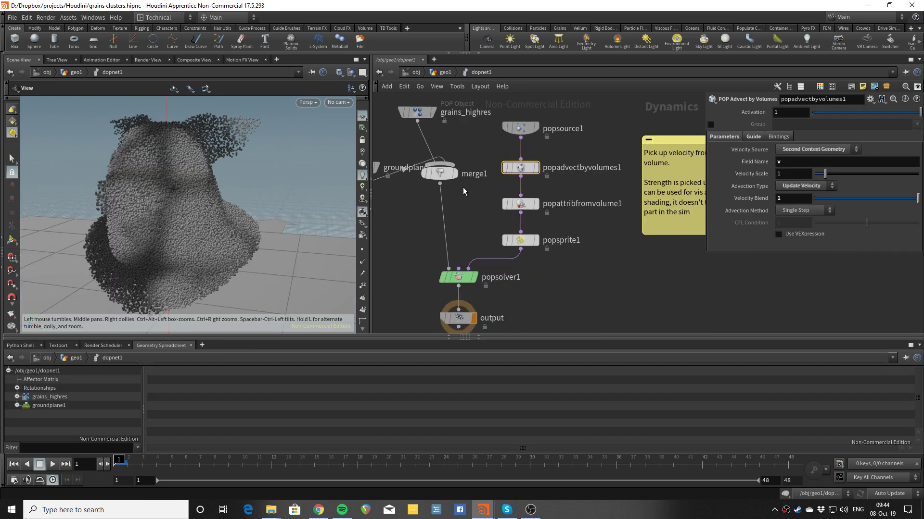
left_click_drag(447, 177, 446, 212)
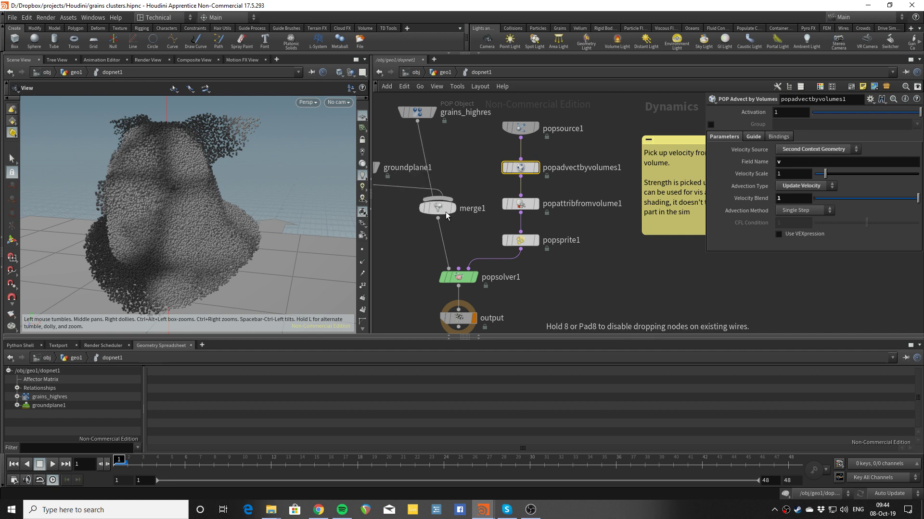
Review the settings of popsource1, popadvectbyvolumes1 and popattribfromvolume1.
left_click(512, 130)
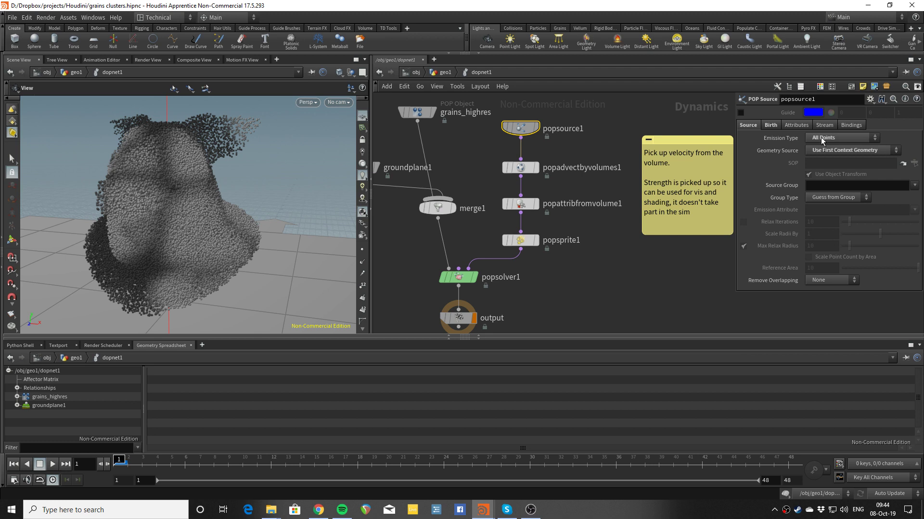
middle_click_drag(594, 278, 627, 266)
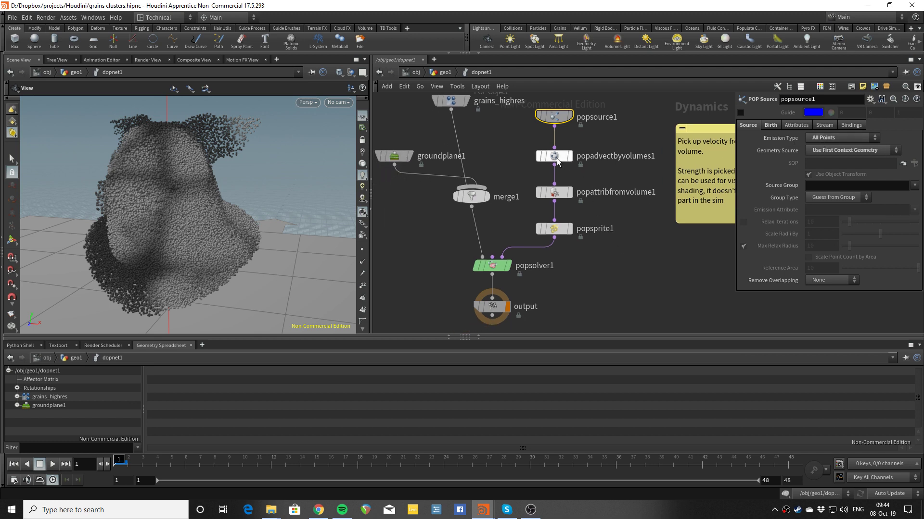
left_click(548, 155)
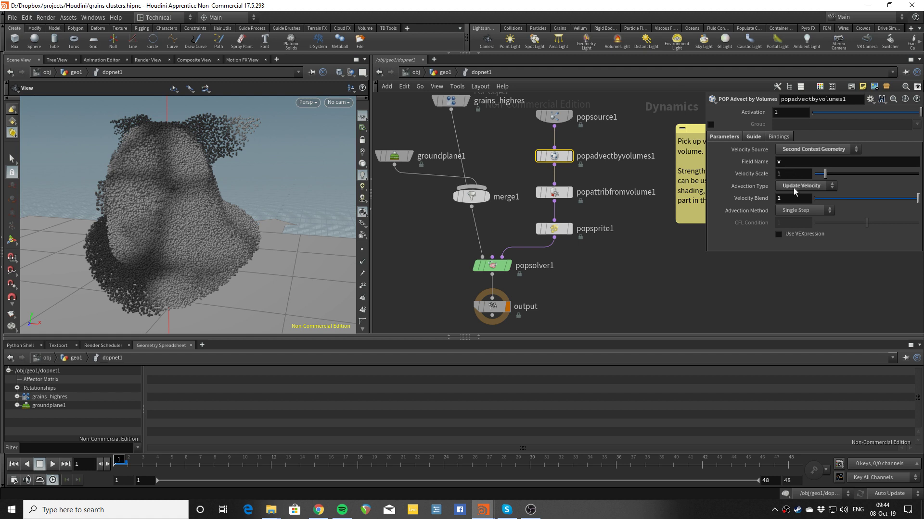
middle_click_drag(608, 197, 627, 209)
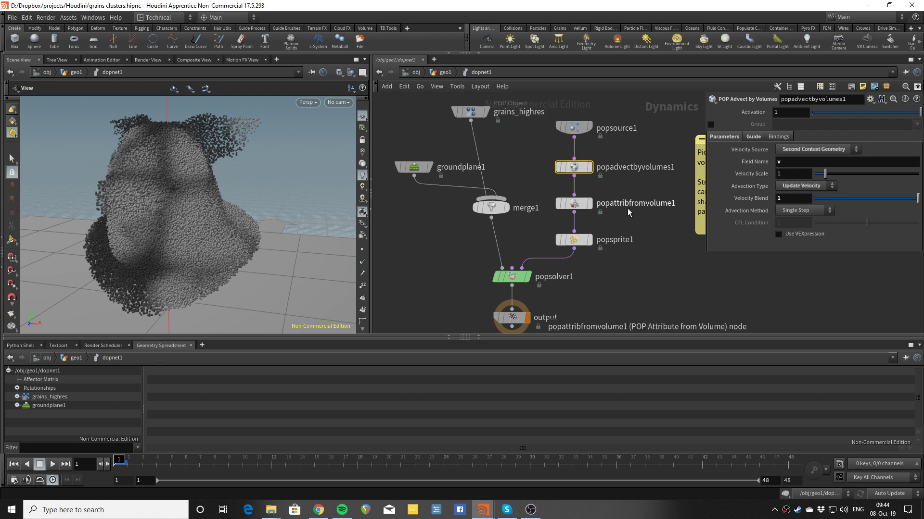
left_click(576, 203)
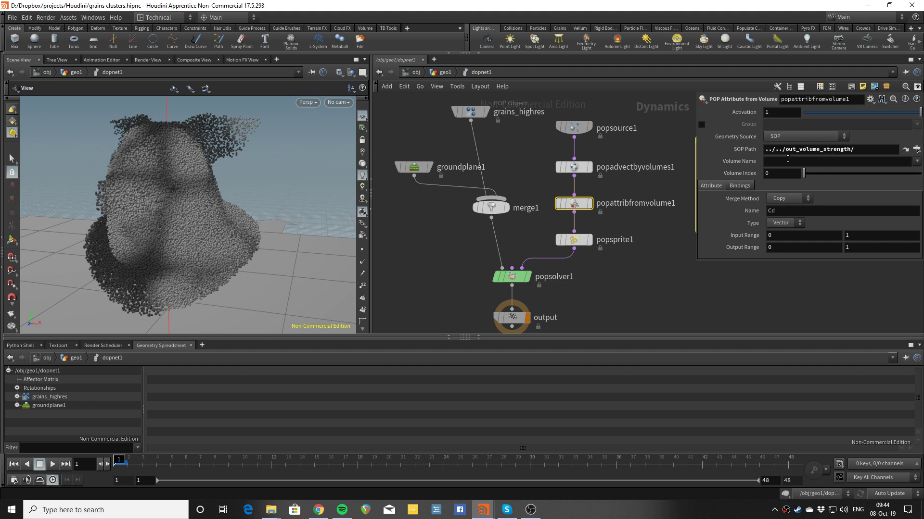
Return to the geo1 network and review the grain source chain from the emitter through dopnet_grains to dopimport1.
left_click(444, 73)
middle_click_drag(498, 158, 537, 208)
scroll(538, 264, "down", 4)
scroll(538, 232, "up", 5)
middle_click_drag(563, 259, 574, 203)
scroll(574, 203, "down", 2)
scroll(562, 215, "down", 4)
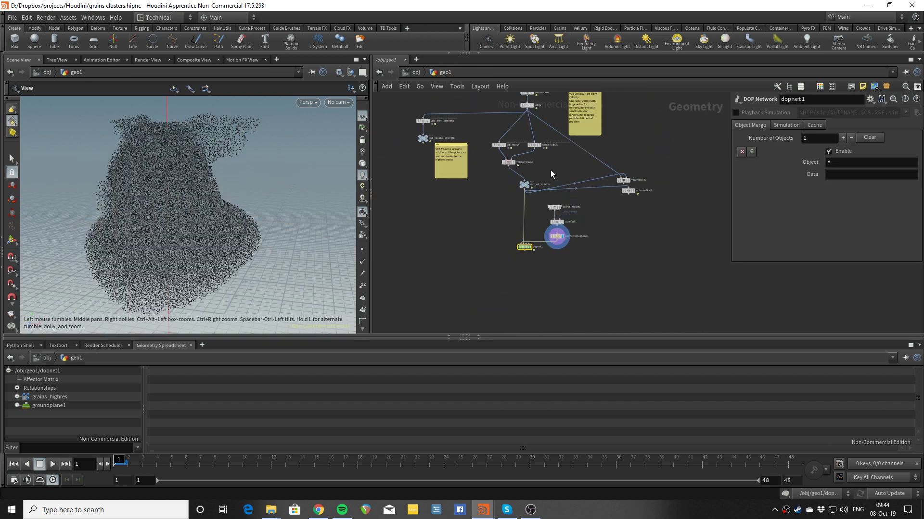
scroll(558, 291, "up", 2)
scroll(501, 176, "up", 5)
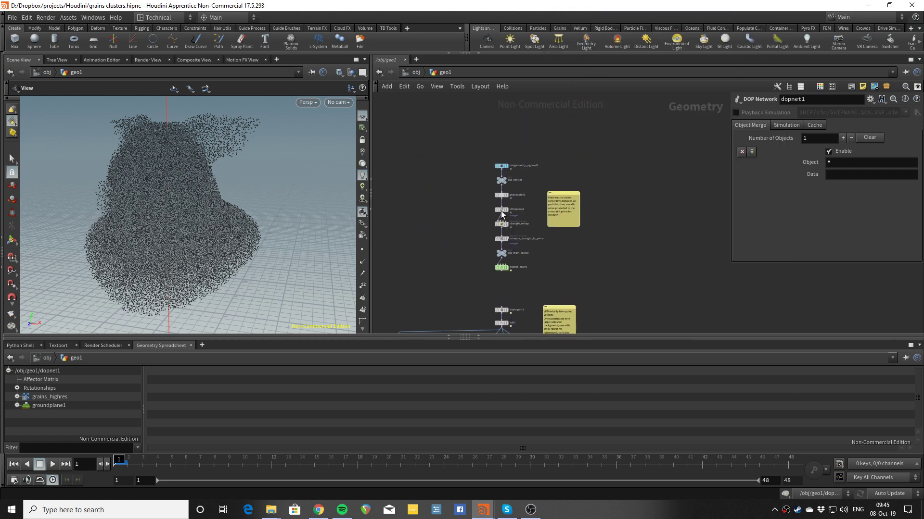
middle_click_drag(470, 224, 458, 139)
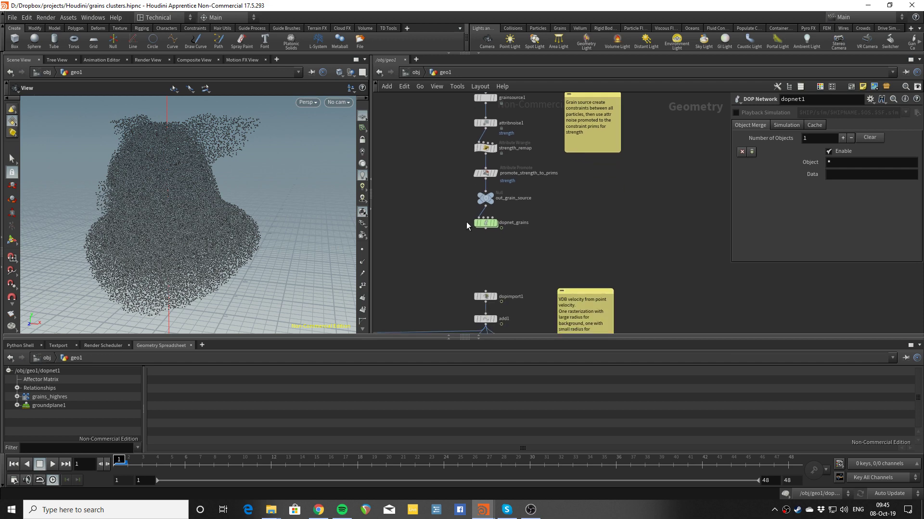
middle_click_drag(469, 245, 463, 143)
middle_click_drag(441, 224, 443, 128)
middle_click_drag(484, 238, 502, 290)
middle_click_drag(453, 153, 452, 266)
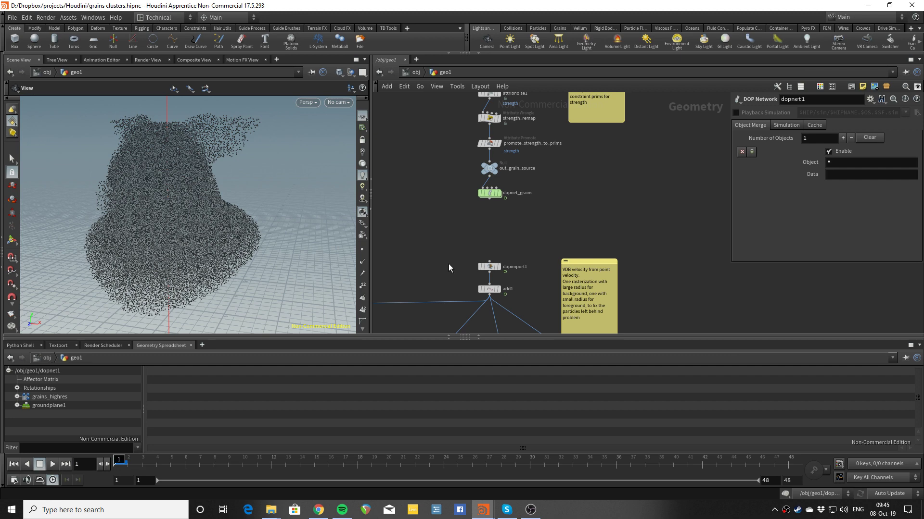
Display vdb_from_strength and examine the settings that rasterize the strength attribute into a volume.
middle_click_drag(445, 268, 543, 154)
middle_click_drag(485, 156, 503, 211)
scroll(463, 204, "up", 2)
middle_click_drag(440, 210, 461, 214)
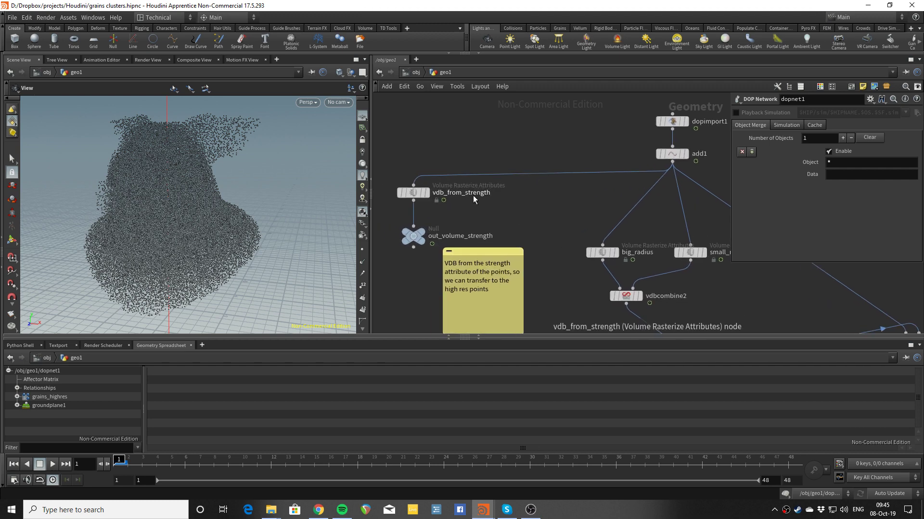
left_click(427, 194)
left_click(417, 199)
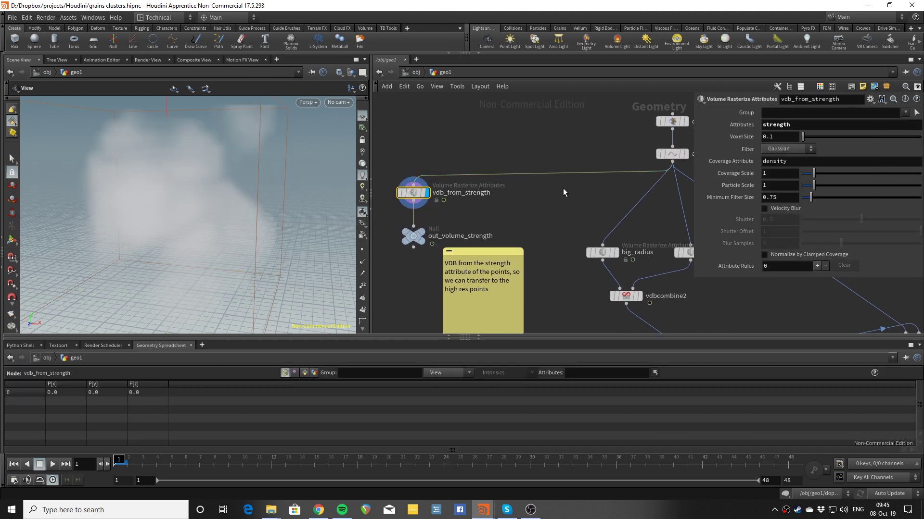
middle_click_drag(545, 165, 535, 167)
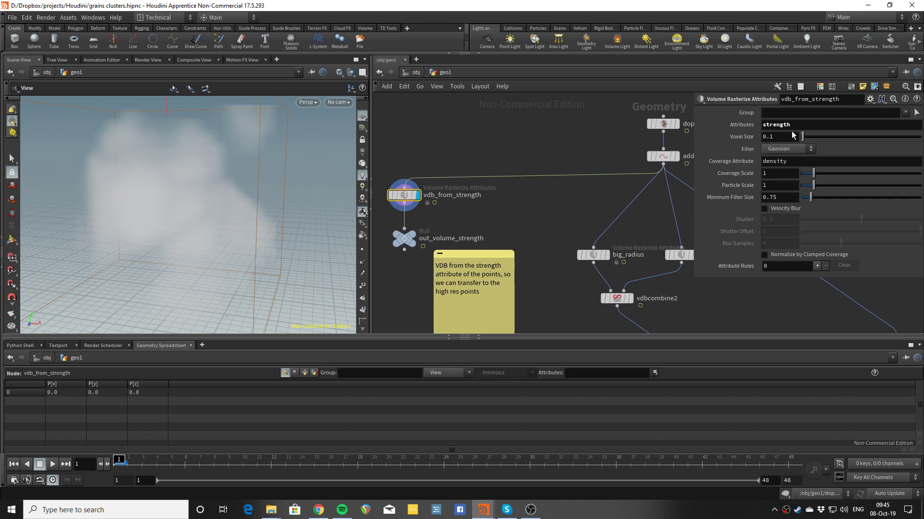
Go back inside dopnet1 and examine the SOP Path and attribute Name of popattribfromvolume1.
scroll(520, 236, "down", 3)
middle_click_drag(558, 291, 427, 129)
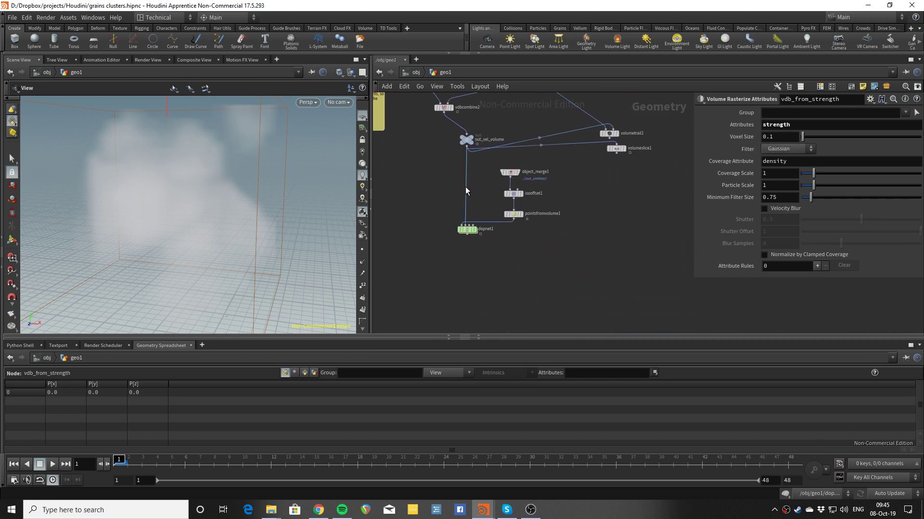
scroll(465, 188, "up", 4)
double_click(472, 275)
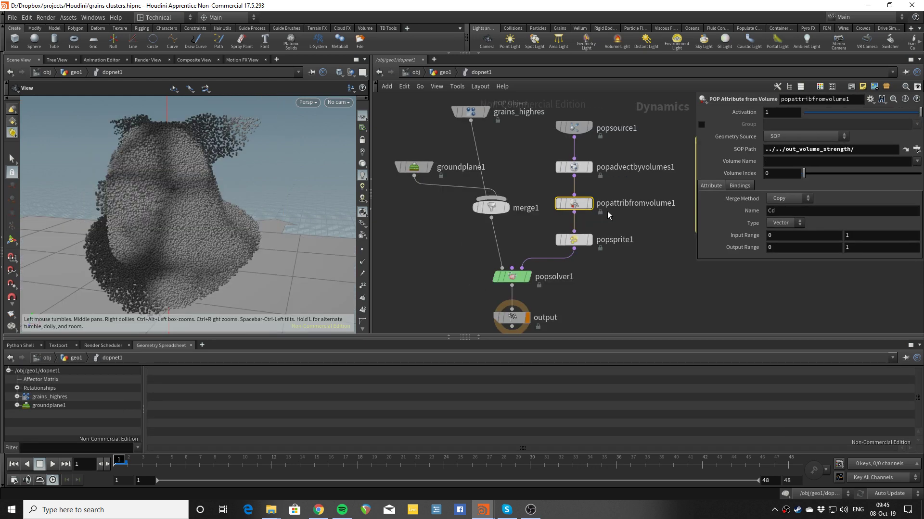
left_click(862, 149)
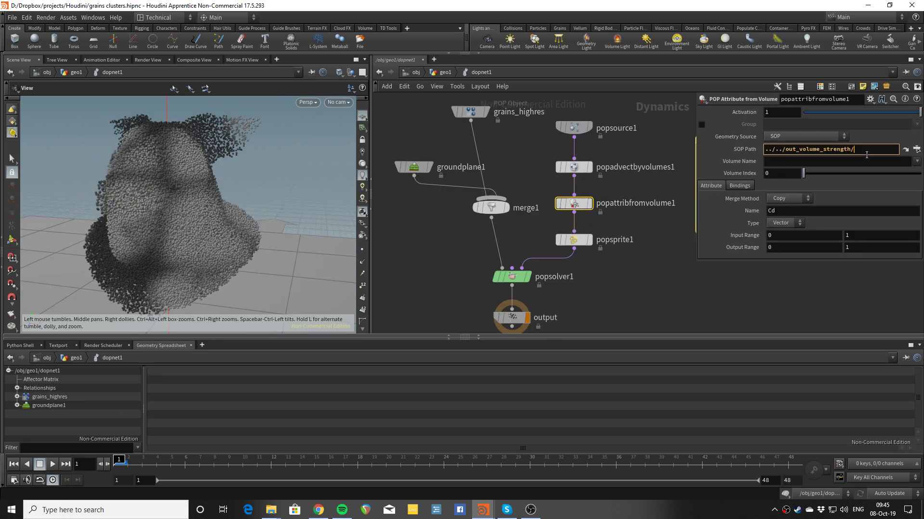
left_click(789, 211)
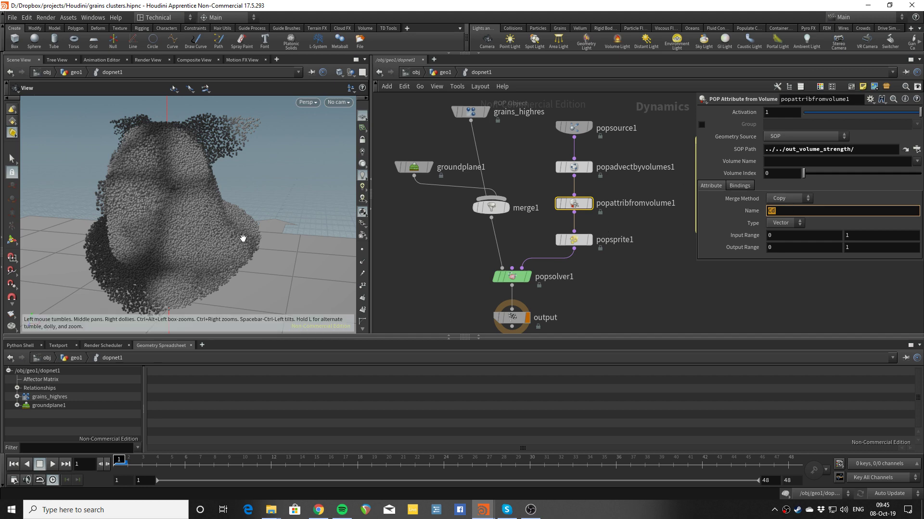
Play the high-resolution simulation inside dopnet1 and inspect the strength-coloured particles as they collapse.
scroll(235, 244, "down", 3)
middle_click_drag(236, 243, 225, 194)
scroll(225, 216, "down", 2)
left_click_drag(225, 217, 169, 240)
left_click_drag(178, 186, 190, 202)
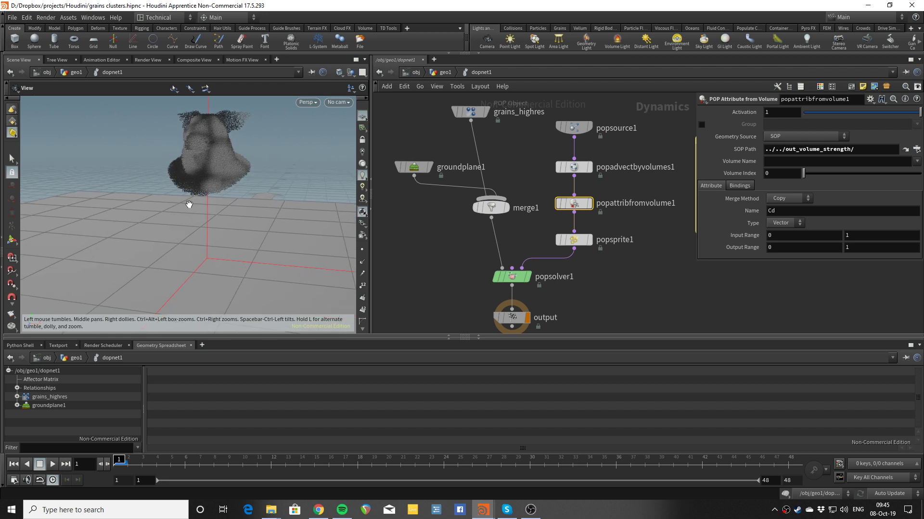
left_click(54, 466)
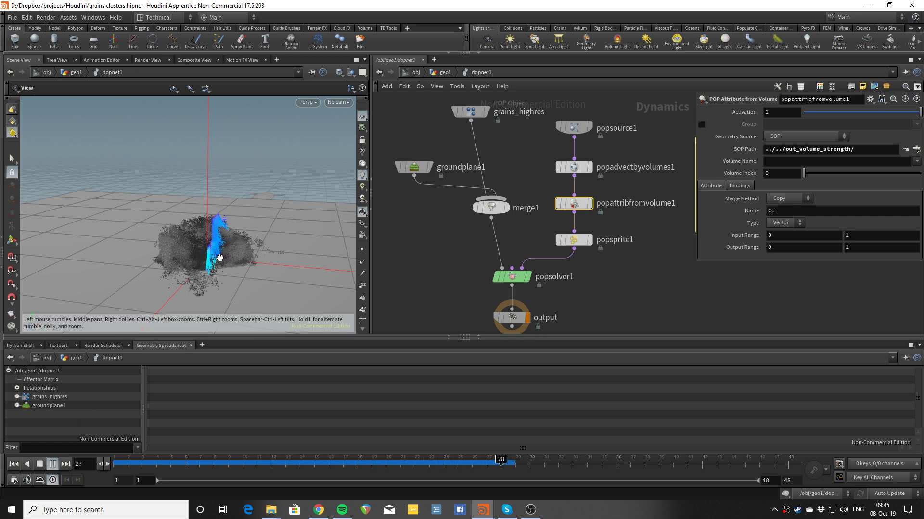
scroll(220, 258, "up", 3)
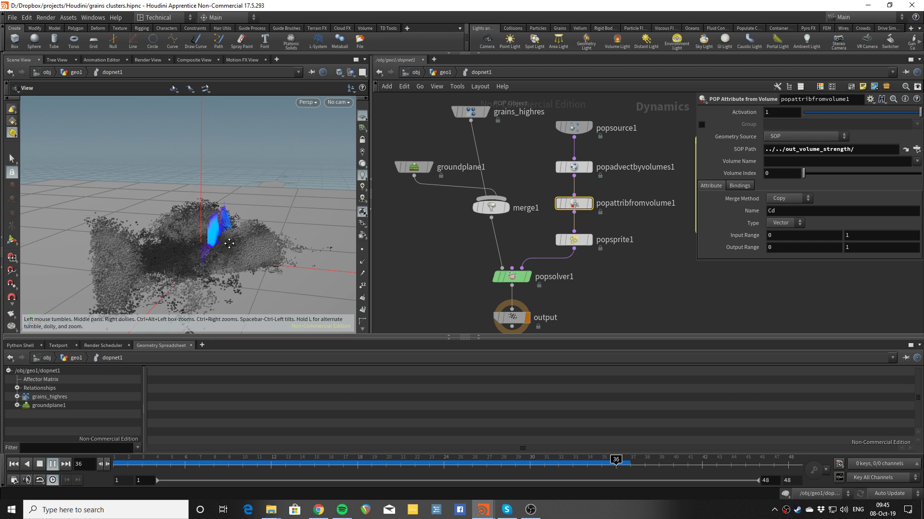
scroll(229, 244, "up", 3)
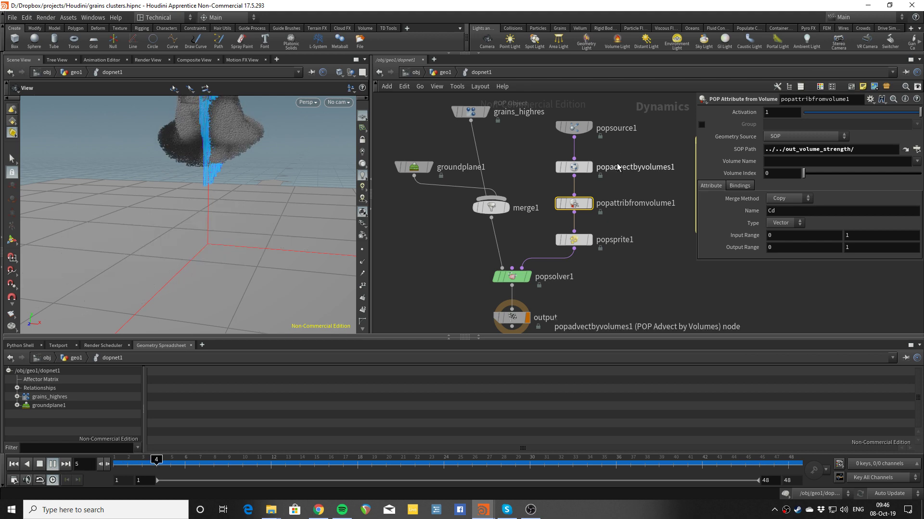
Return to the geo1 network, display dopnet1, and play the simulation from frame 1.
left_click(13, 465)
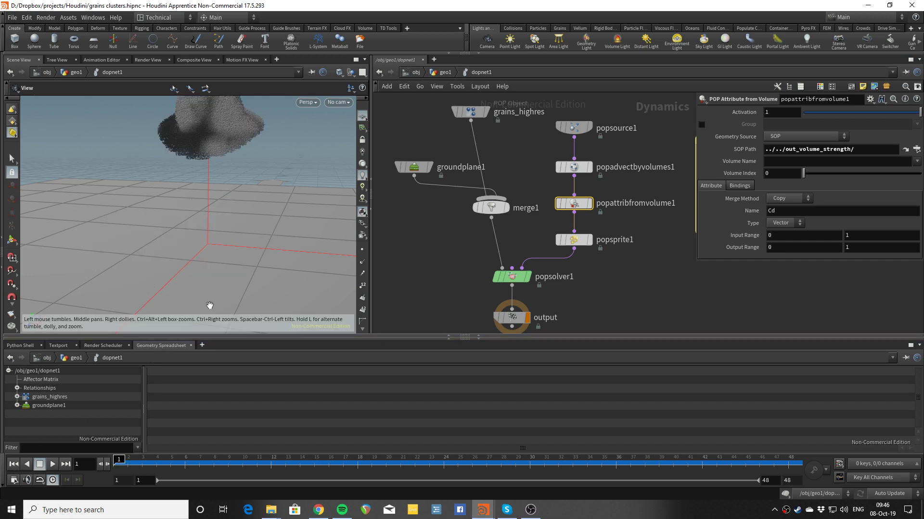
left_click(446, 72)
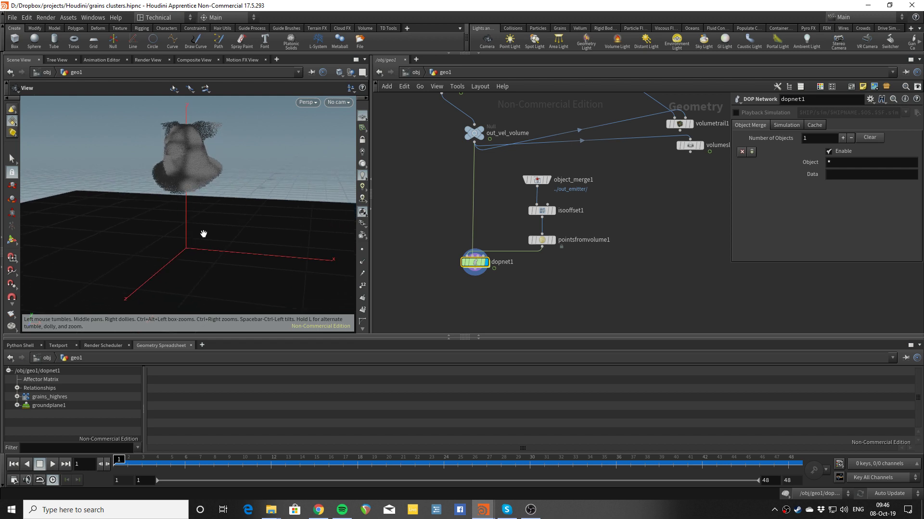
left_click(52, 464)
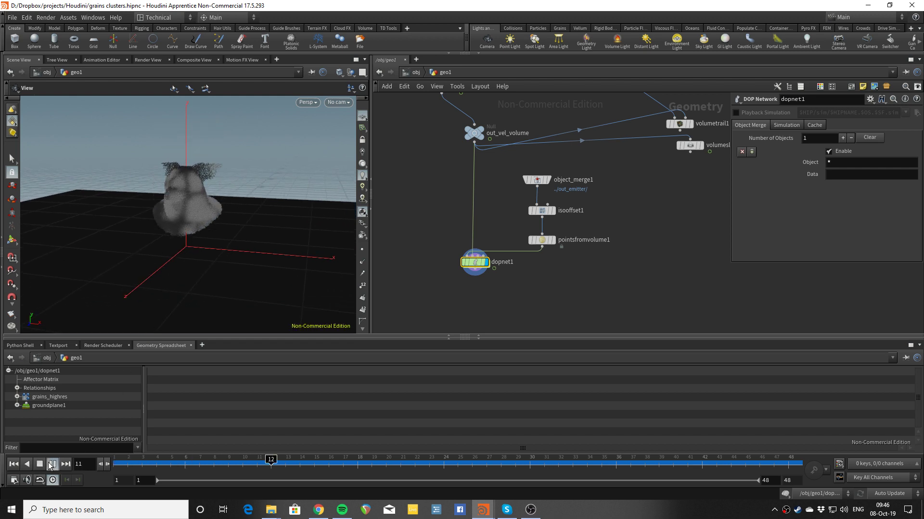